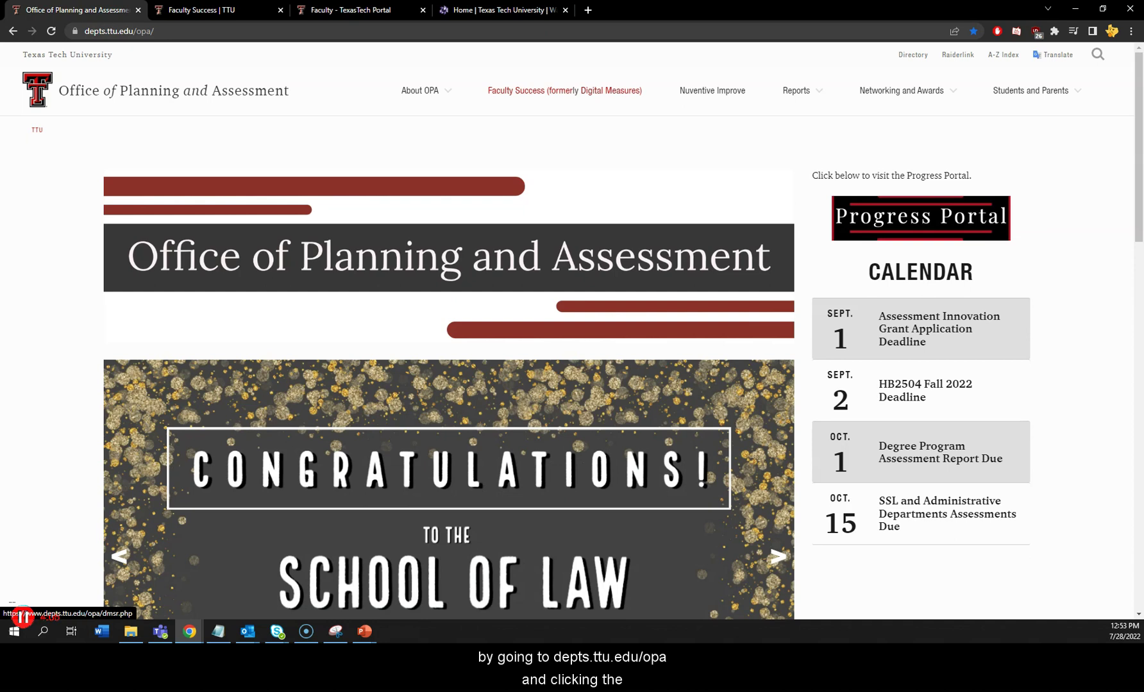
- Show the OPA Faculty Success page and the portal's Faculty links, then return to Faculty Success
{"action": "left_click", "coordinate": [564, 90]}
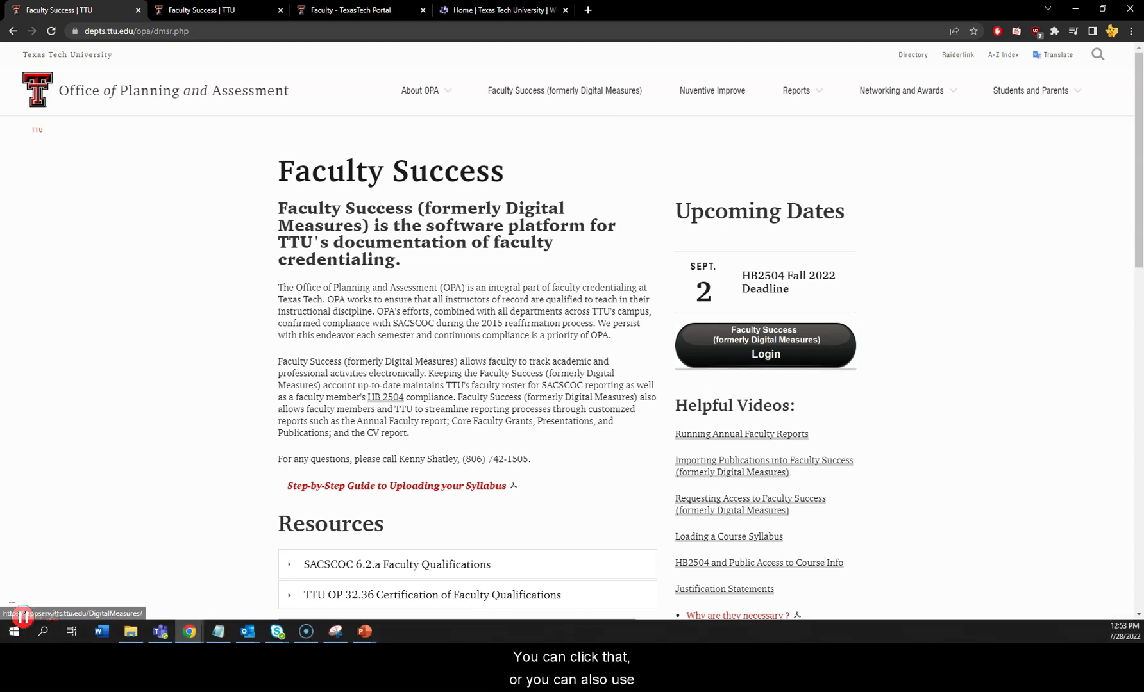
{"action": "left_click", "coordinate": [349, 10]}
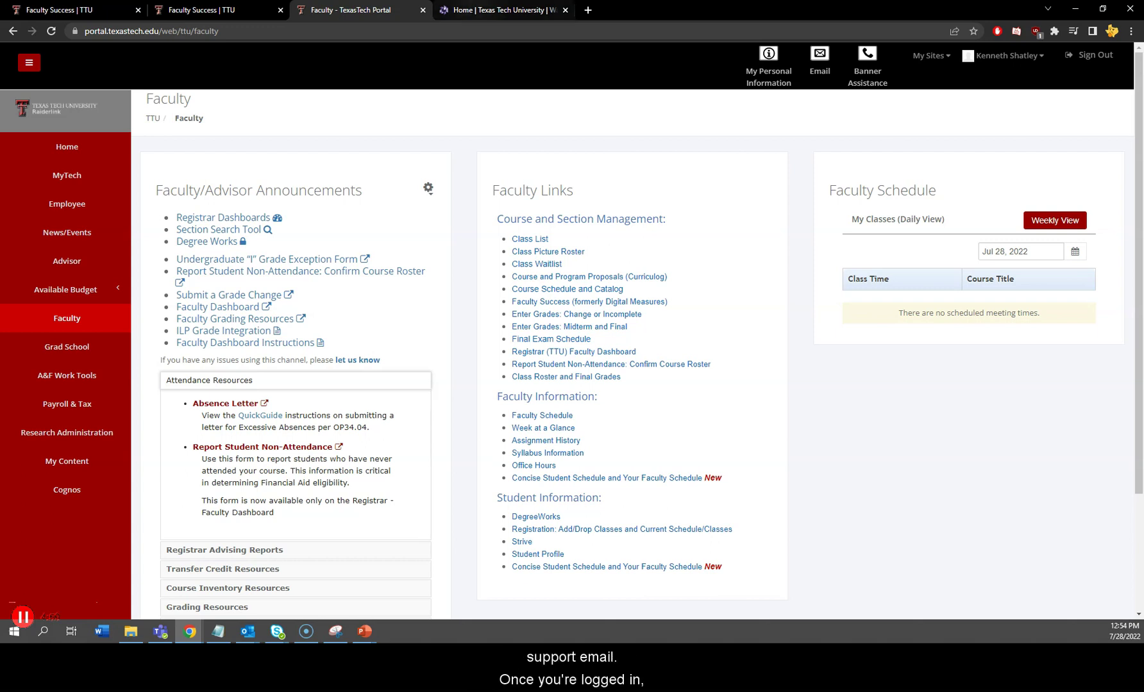
{"action": "left_click", "coordinate": [494, 9]}
- Collapse Graduate Students in the Activities list and open Education and Post Graduate Training
{"action": "left_click", "coordinate": [198, 90]}
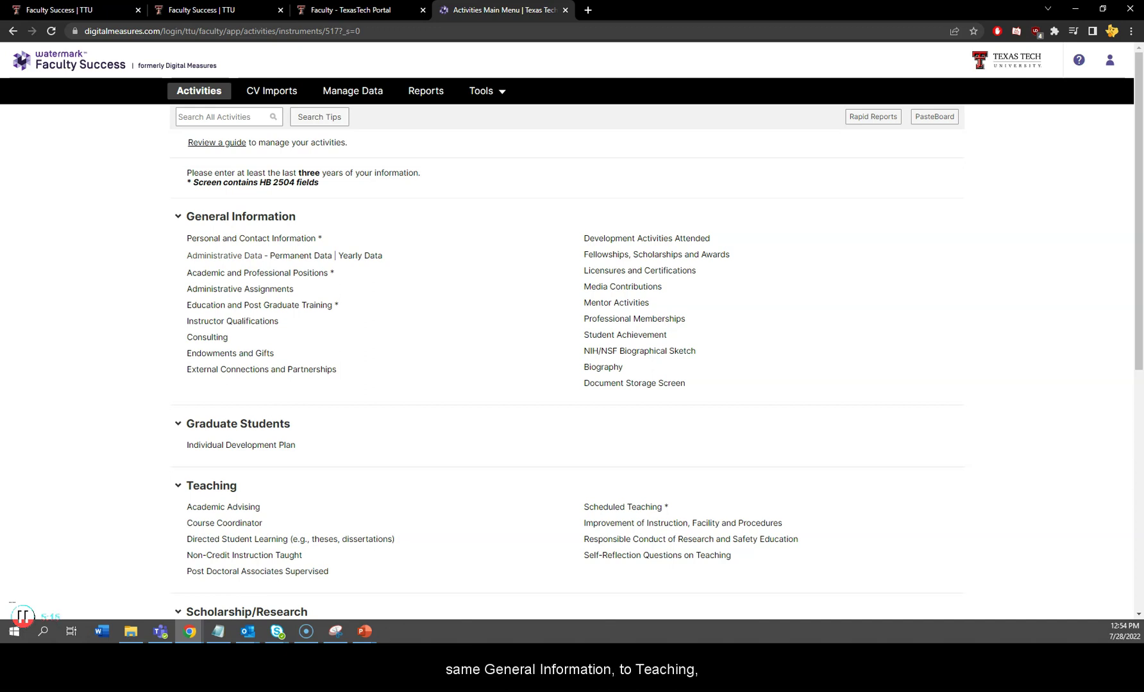
{"action": "scroll", "coordinate": [659, 344], "scroll_direction": "down", "scroll_amount": 2}
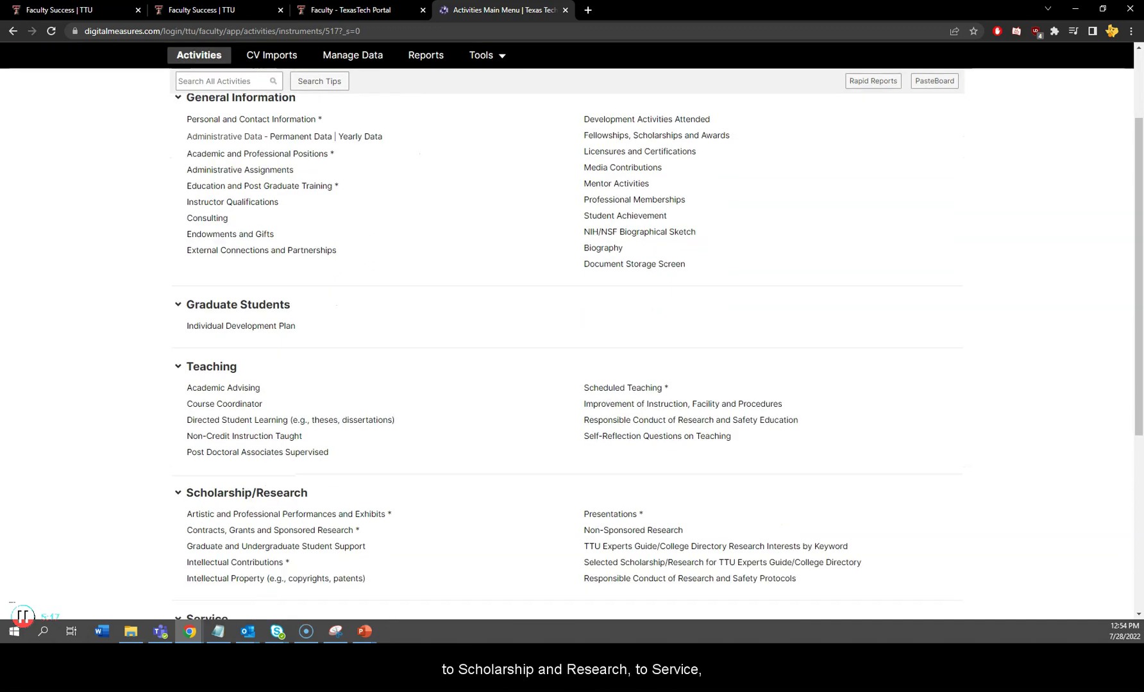
{"action": "scroll", "coordinate": [572, 343], "scroll_direction": "down", "scroll_amount": 5}
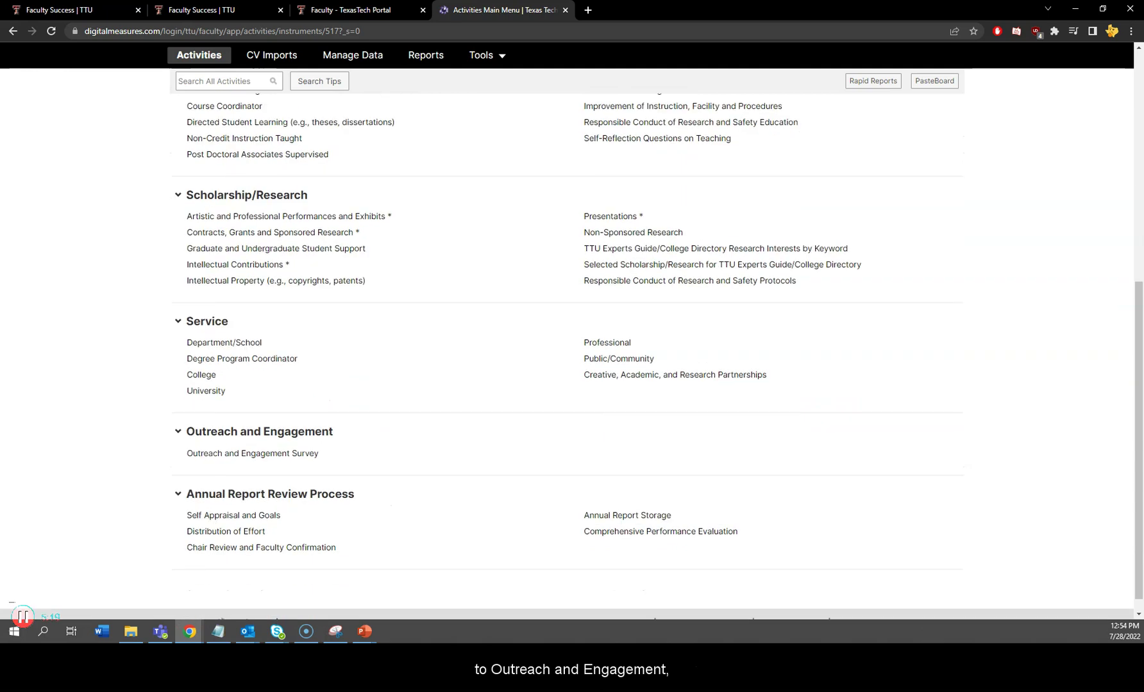
{"action": "scroll", "coordinate": [572, 343], "scroll_direction": "up", "scroll_amount": 6}
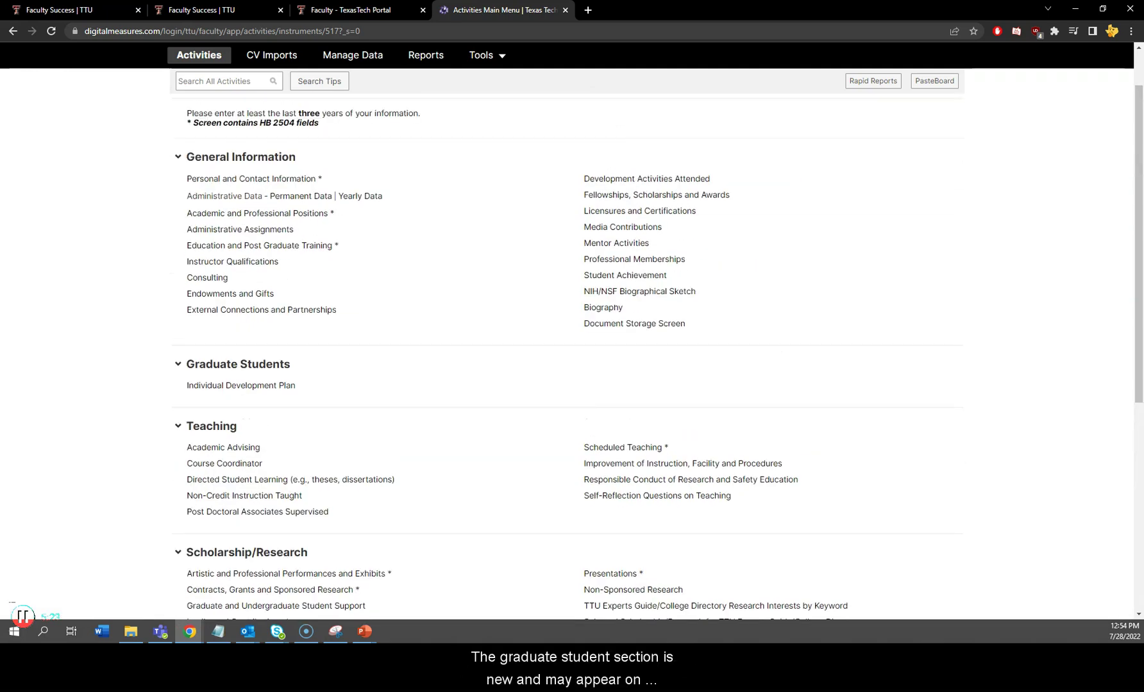
{"action": "left_click", "coordinate": [177, 363]}
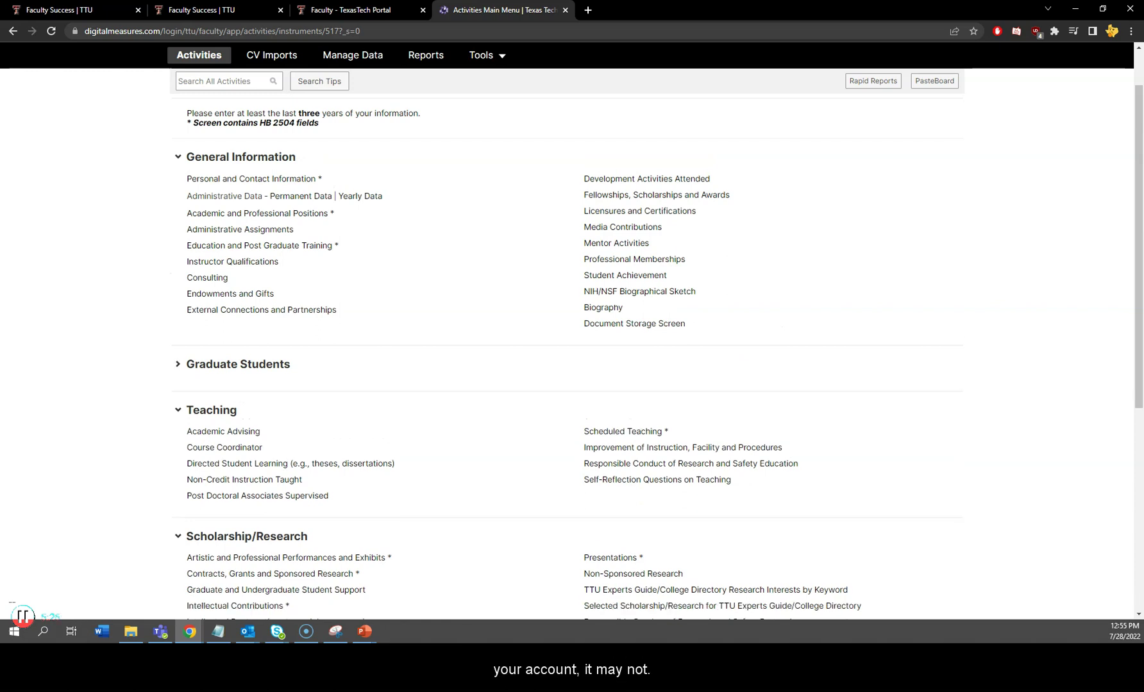
{"action": "scroll", "coordinate": [572, 330], "scroll_direction": "up", "scroll_amount": 1}
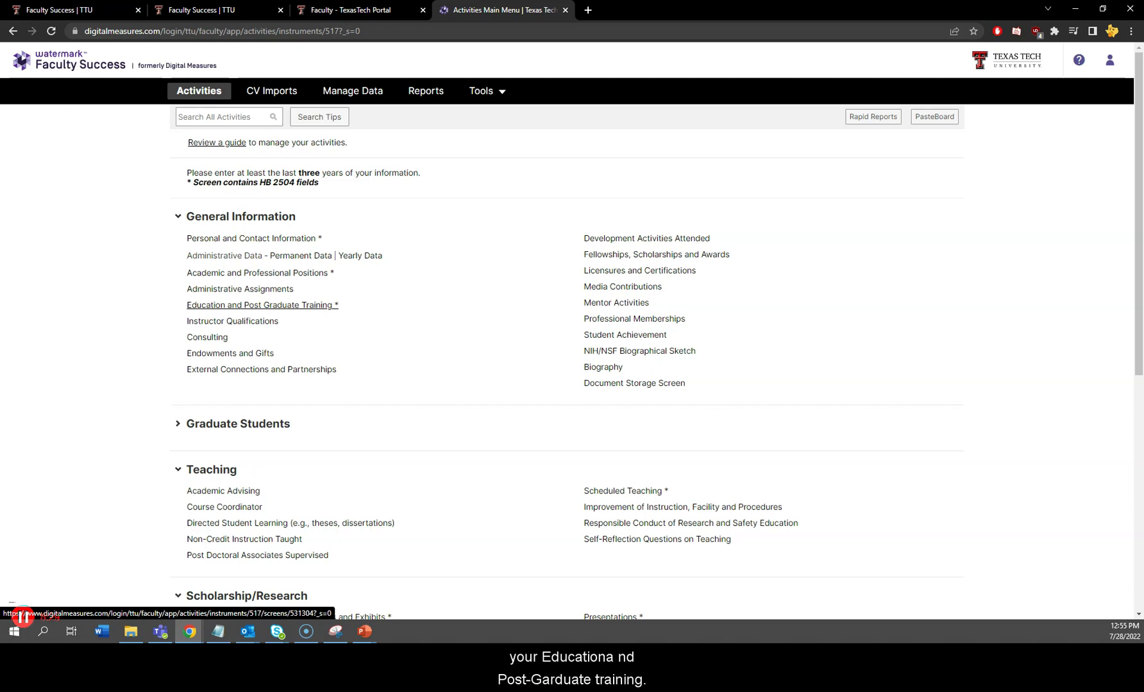
{"action": "left_click", "coordinate": [261, 305]}
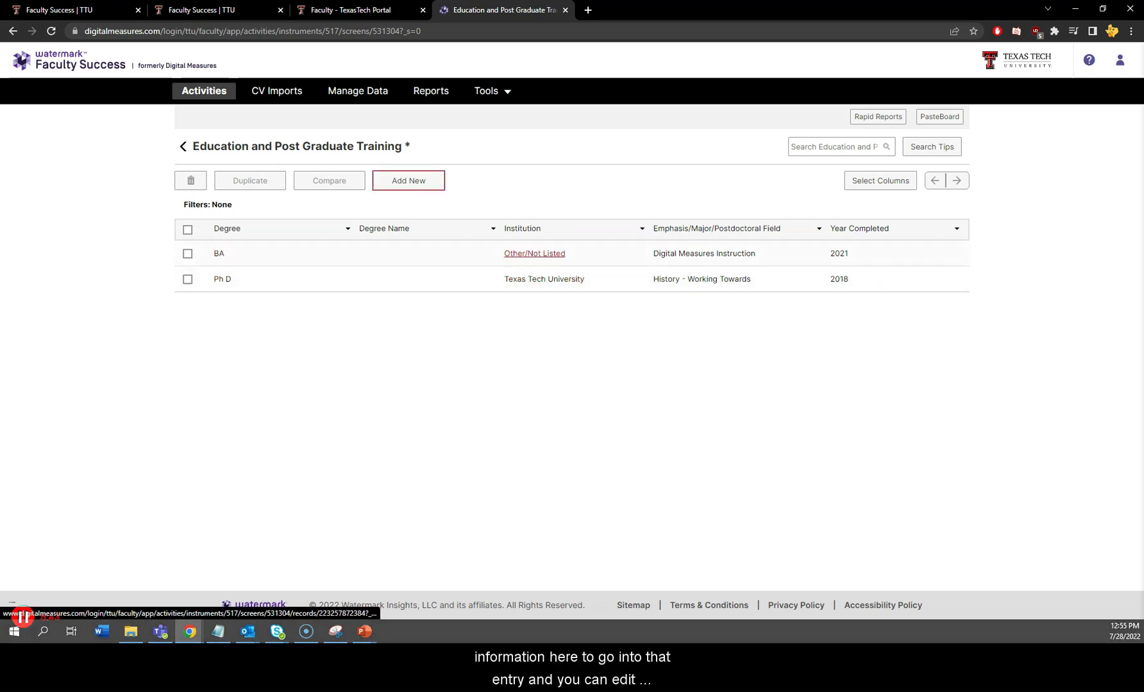
{"action": "left_click", "coordinate": [534, 253]}
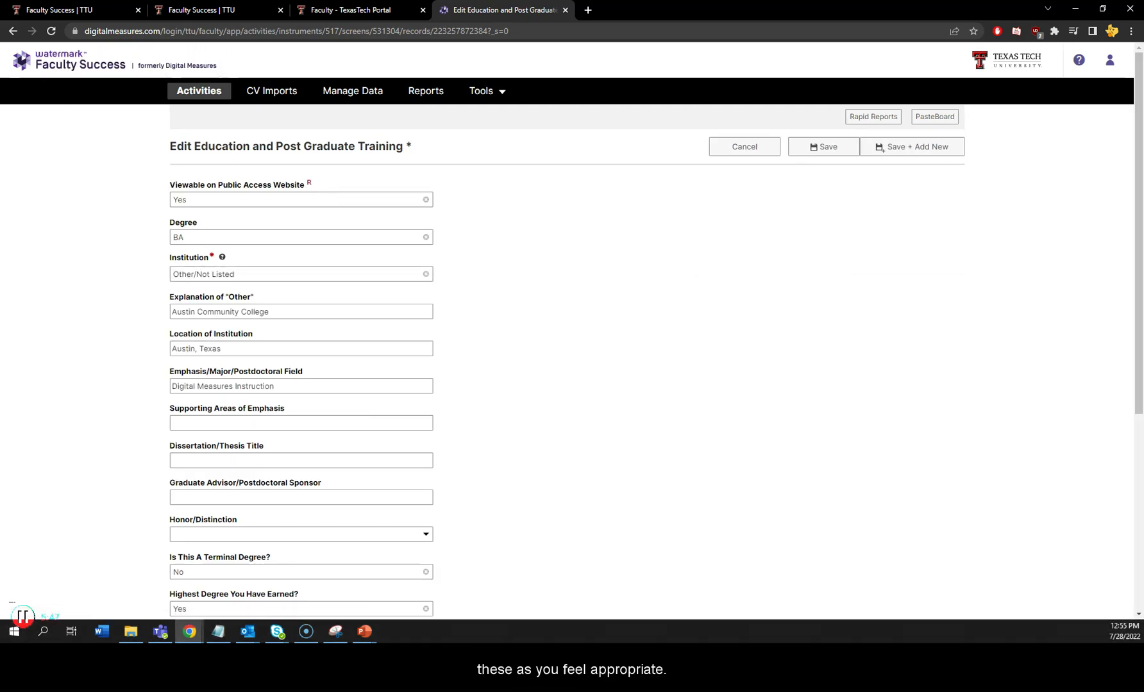
{"action": "left_click", "coordinate": [13, 31]}
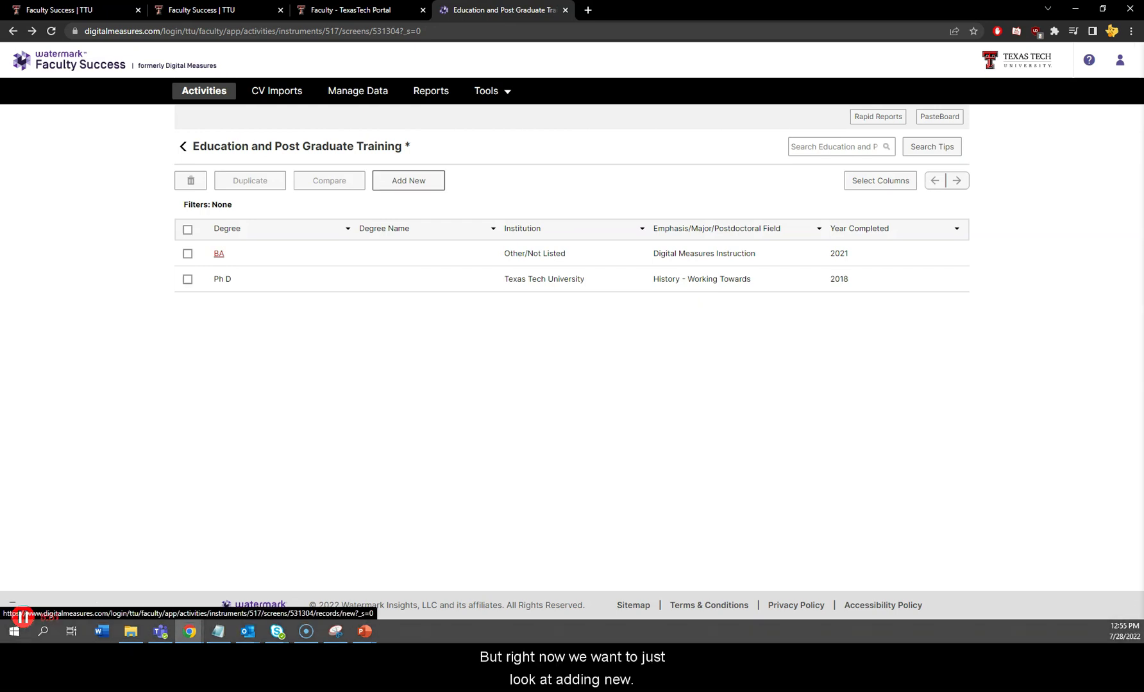
- Start a new education entry and browse the Degree and Institution options without choosing any
{"action": "left_click", "coordinate": [408, 180]}
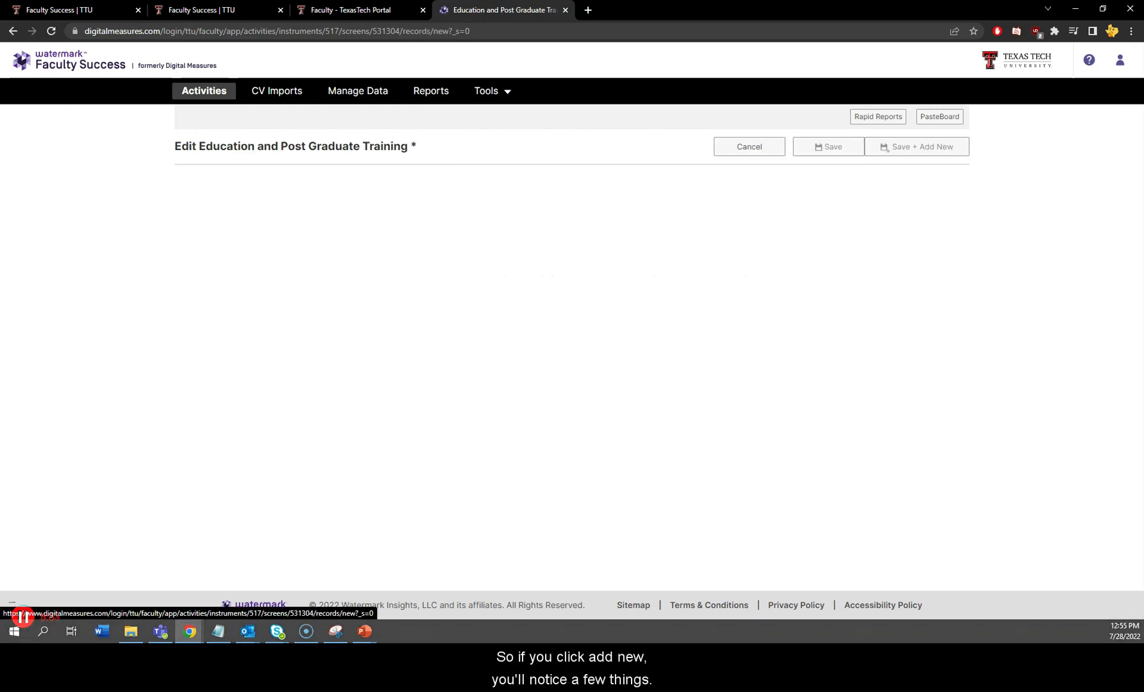
{"action": "left_click_drag", "start_coordinate": [193, 185], "coordinate": [312, 185]}
{"action": "left_click", "coordinate": [312, 185]}
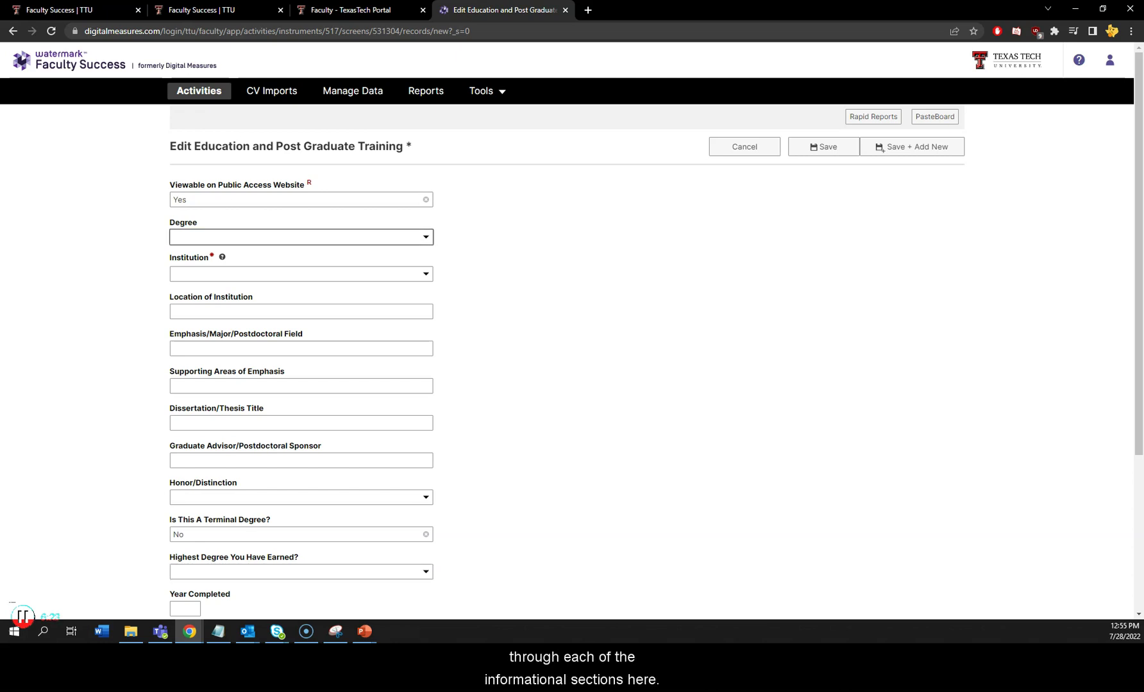
{"action": "left_click", "coordinate": [301, 237]}
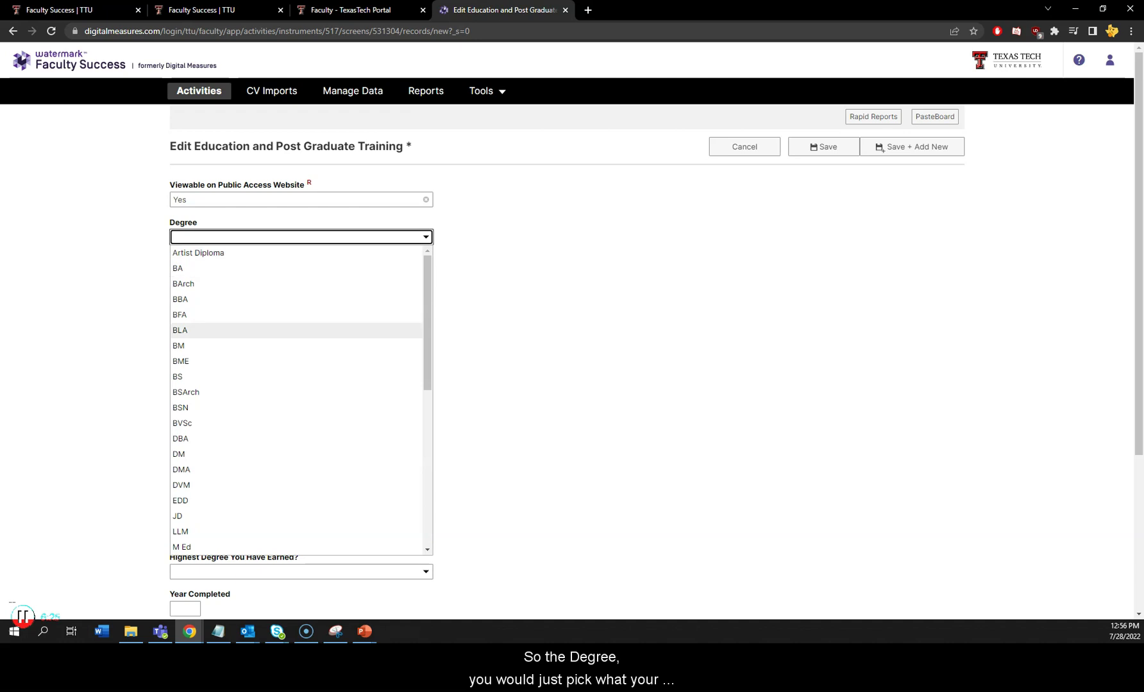
{"action": "left_click", "coordinate": [301, 274]}
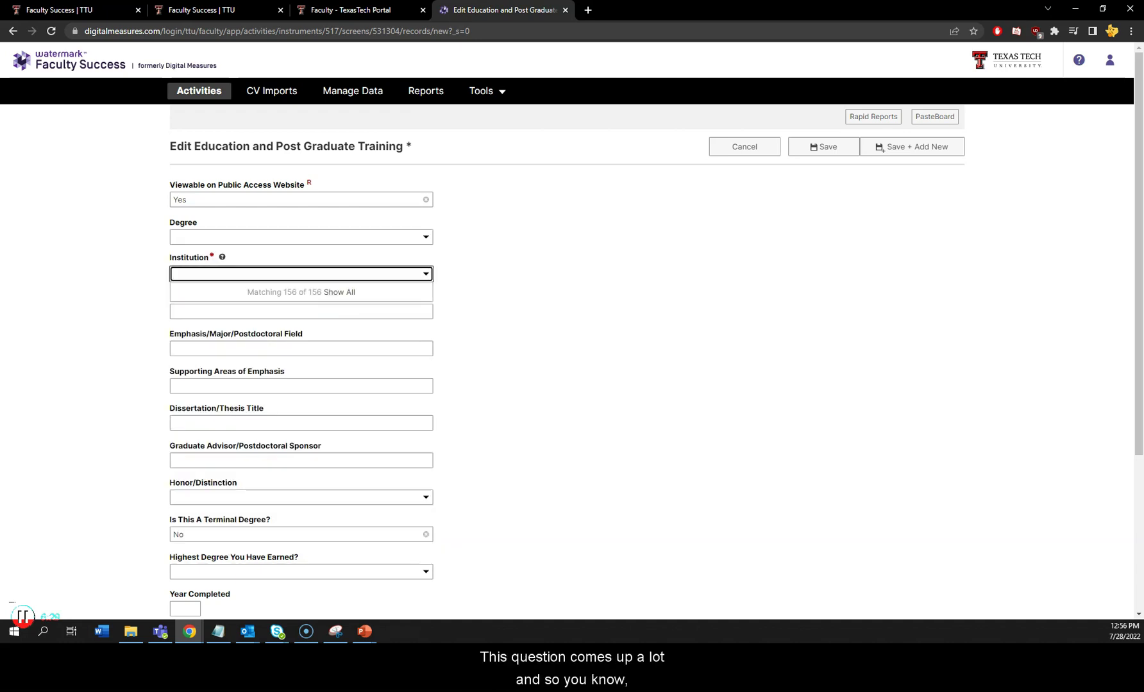
{"action": "key", "text": "Tab"}
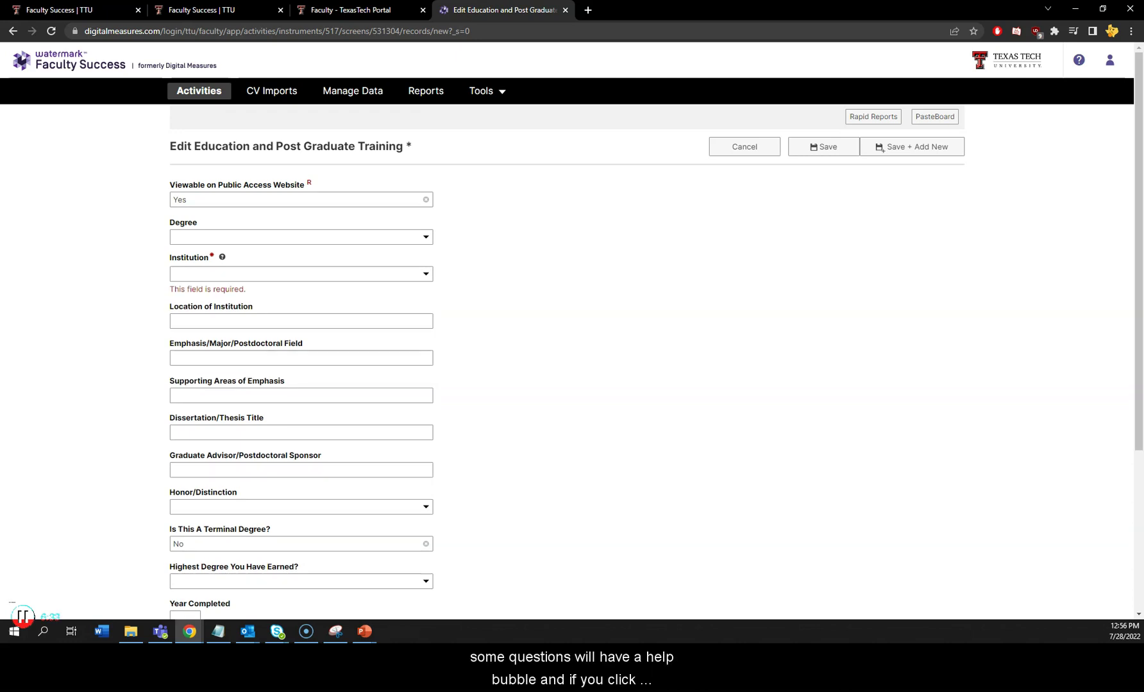
- Read the Institution field help, then look over the Year Completed field
{"action": "left_click", "coordinate": [222, 257]}
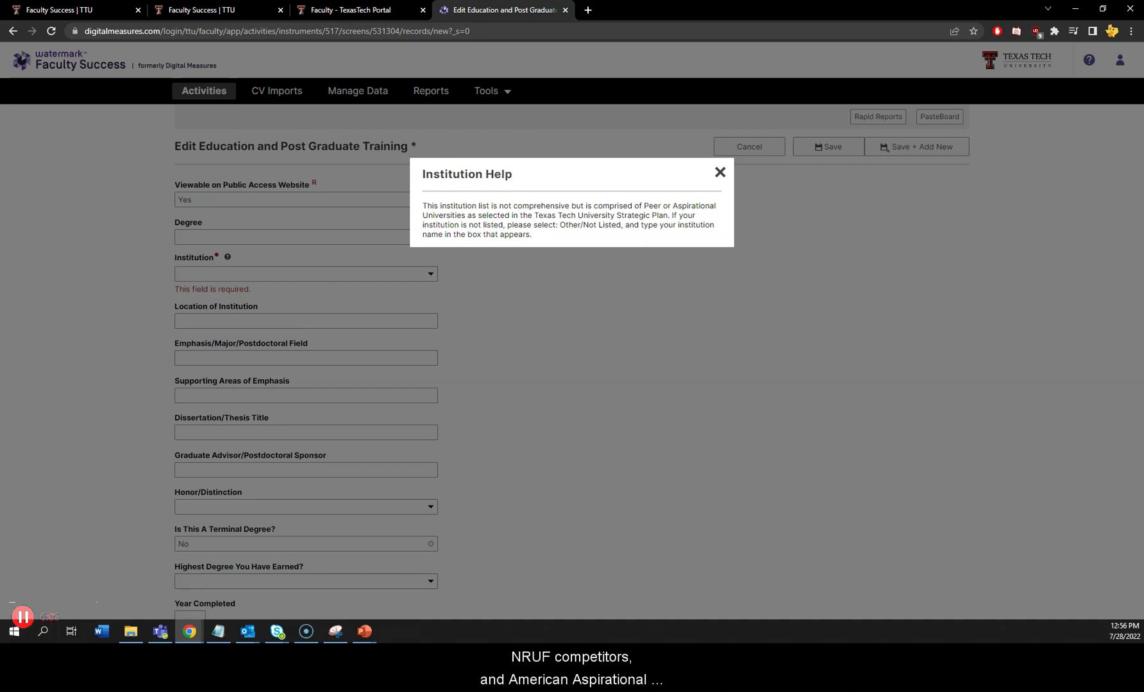
{"action": "left_click", "coordinate": [720, 172]}
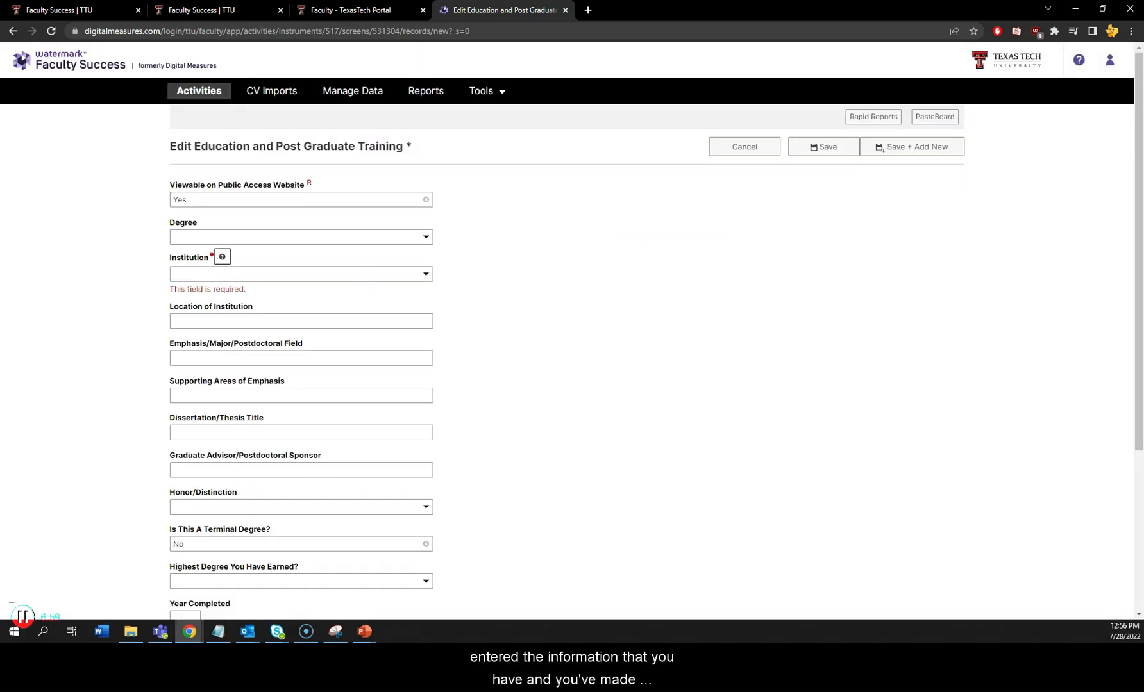
{"action": "scroll", "coordinate": [301, 353], "scroll_direction": "down", "scroll_amount": 3}
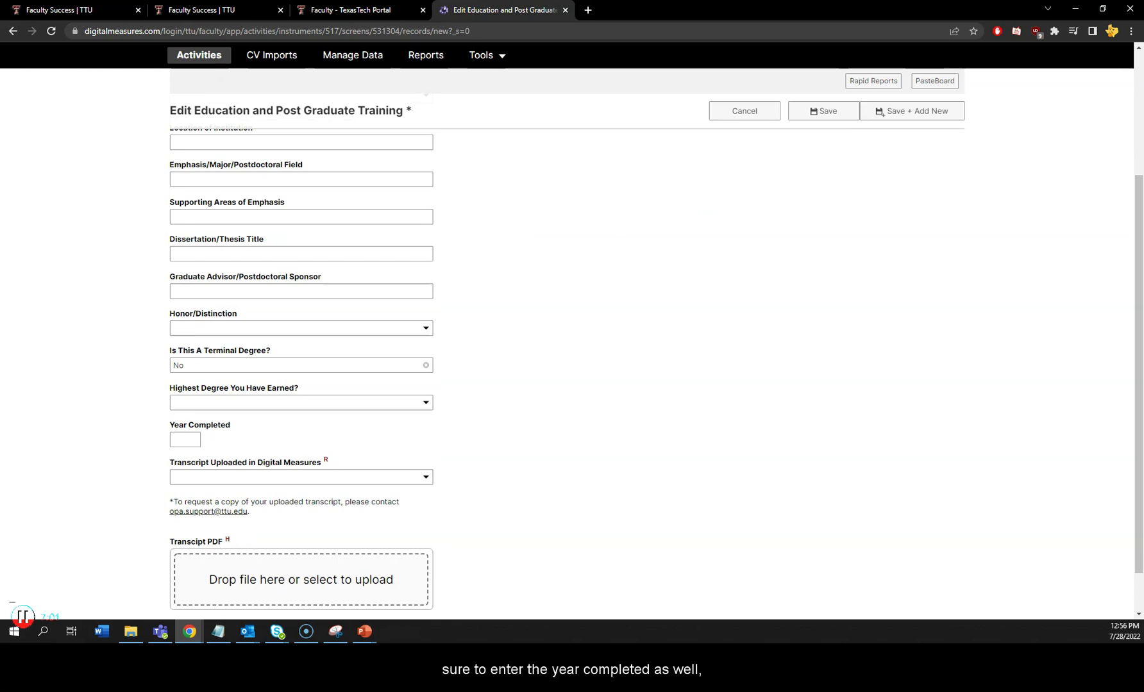
{"action": "left_click", "coordinate": [185, 439]}
{"action": "scroll", "coordinate": [571, 321], "scroll_direction": "up", "scroll_amount": 3}
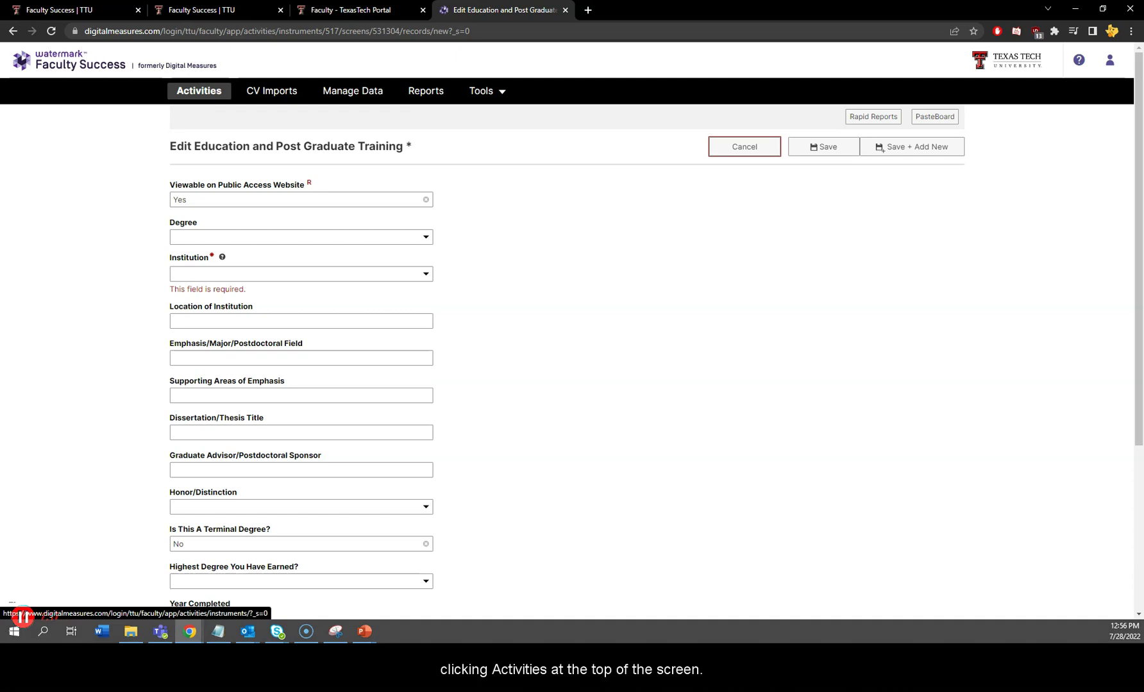
- Preview a blank Academic and Professional Positions form, cancel it, and return to Activities
{"action": "left_click", "coordinate": [199, 91]}
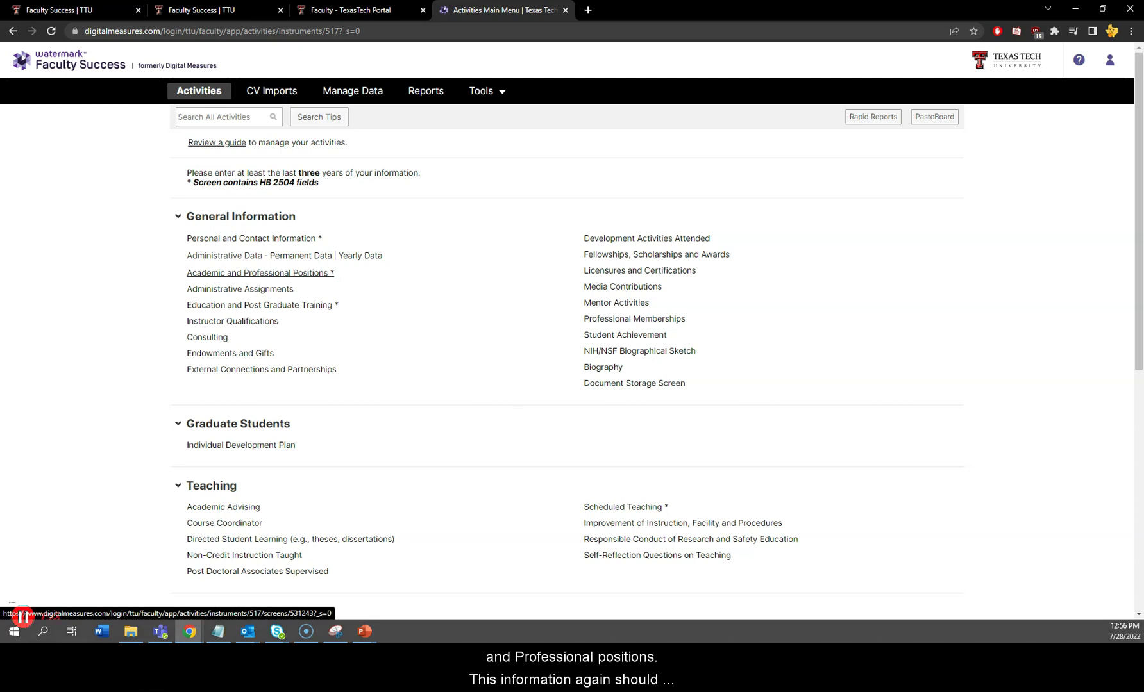
{"action": "left_click", "coordinate": [260, 272]}
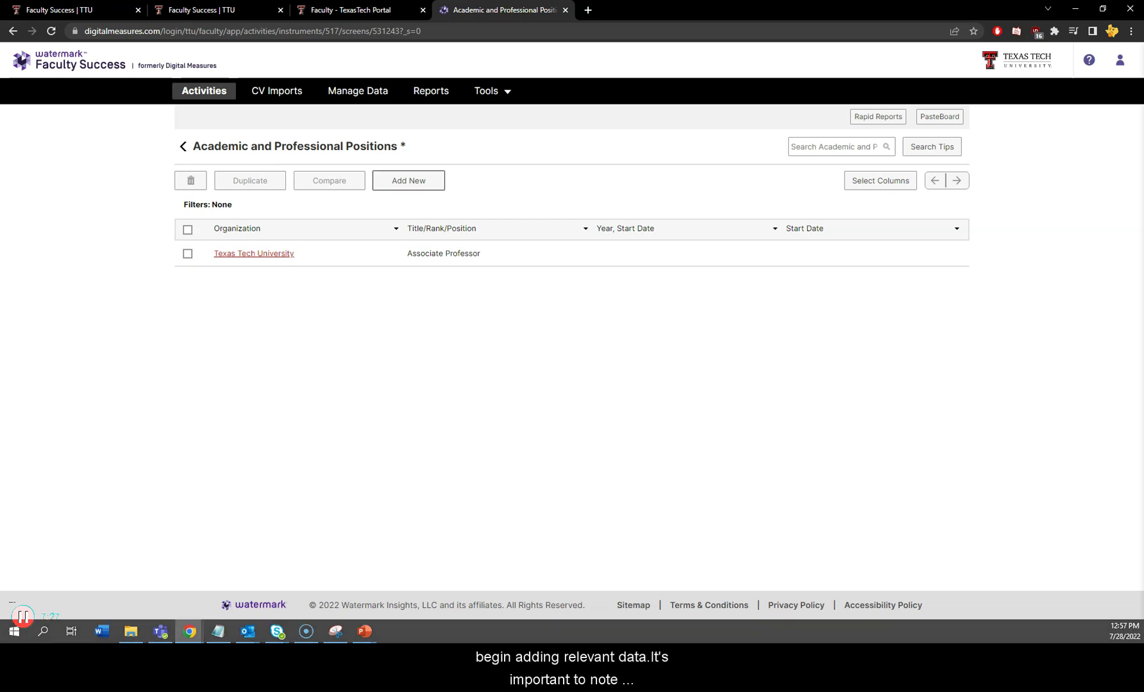
{"action": "left_click", "coordinate": [408, 181]}
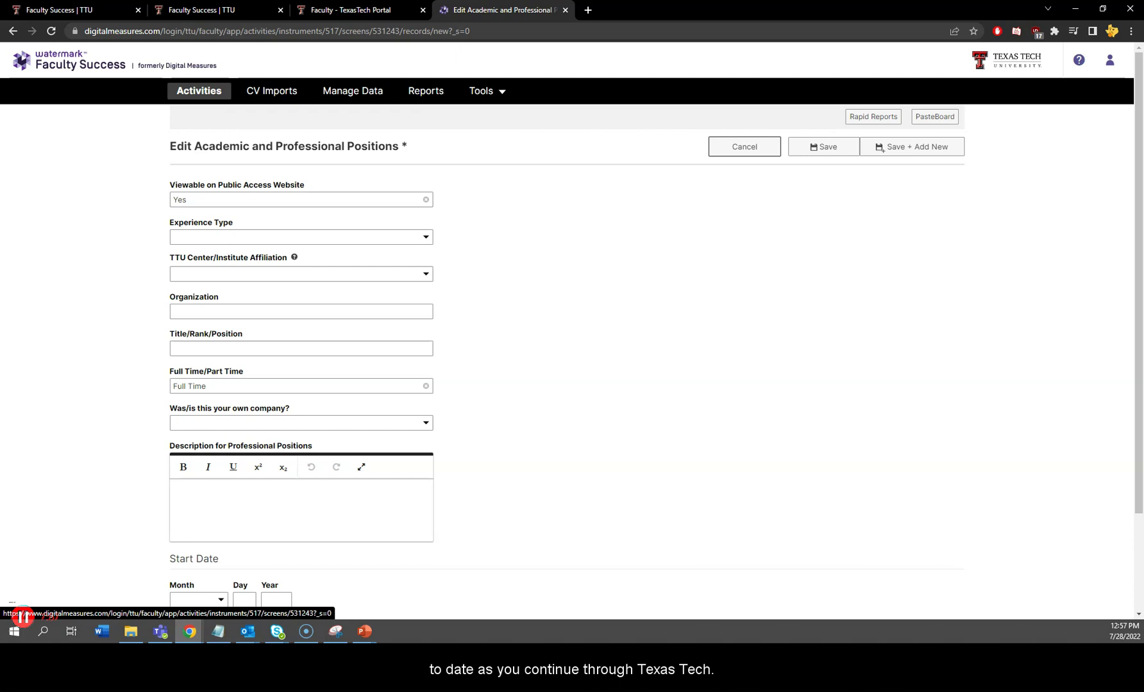
{"action": "left_click", "coordinate": [744, 147]}
{"action": "left_click", "coordinate": [184, 215]}
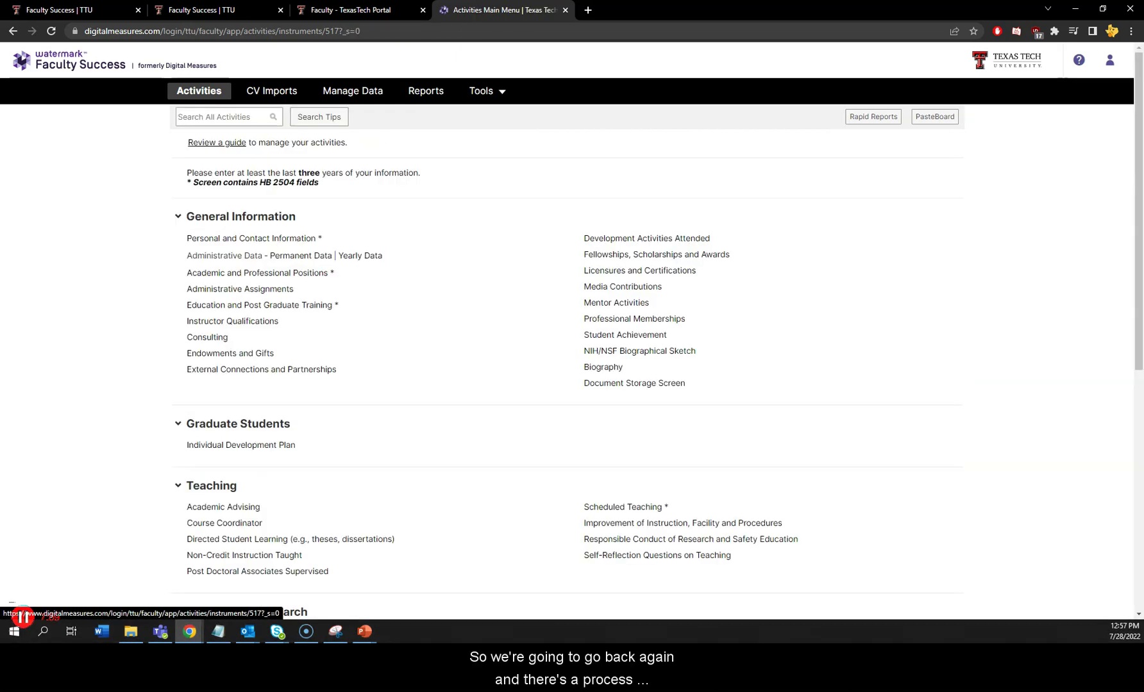
{"action": "scroll", "coordinate": [288, 395], "scroll_direction": "down", "scroll_amount": 4}
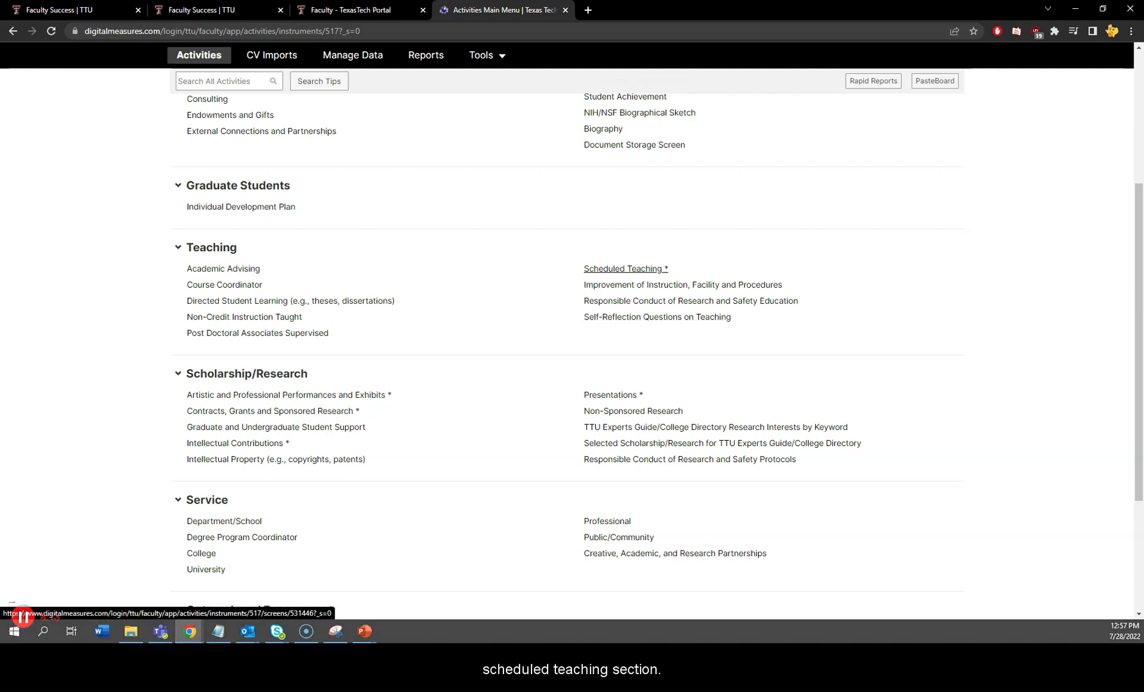
- Open the Spring TTU Scheduled Teaching record and highlight its enrollment number of 30
{"action": "left_click", "coordinate": [625, 269]}
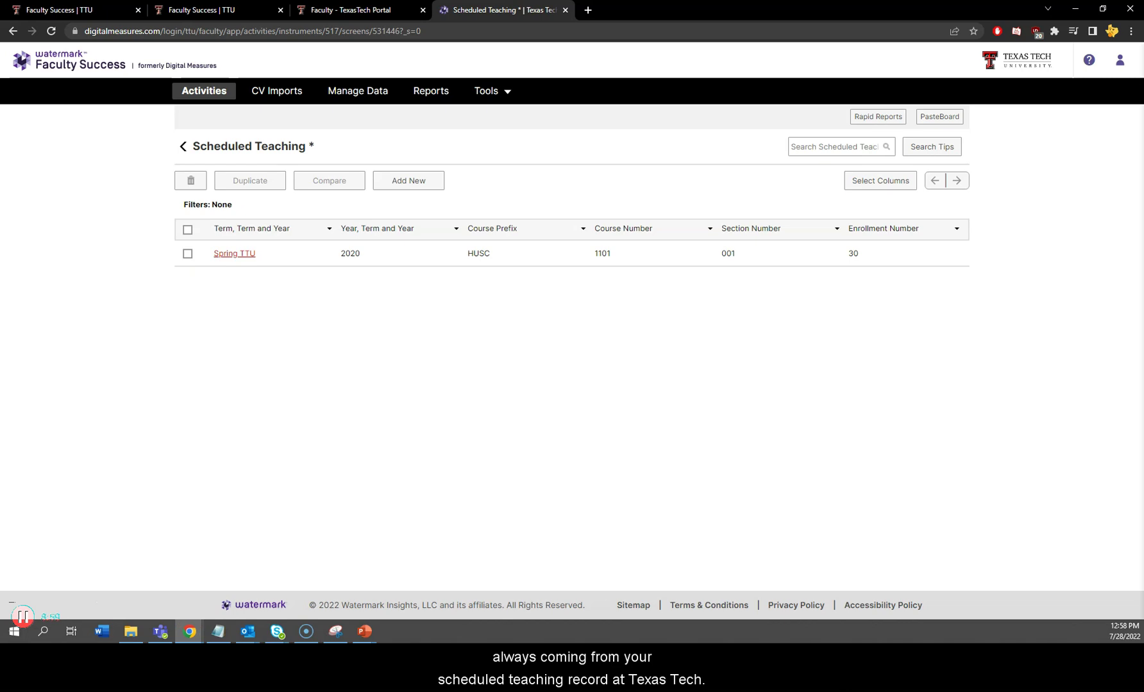
{"action": "left_click", "coordinate": [234, 253]}
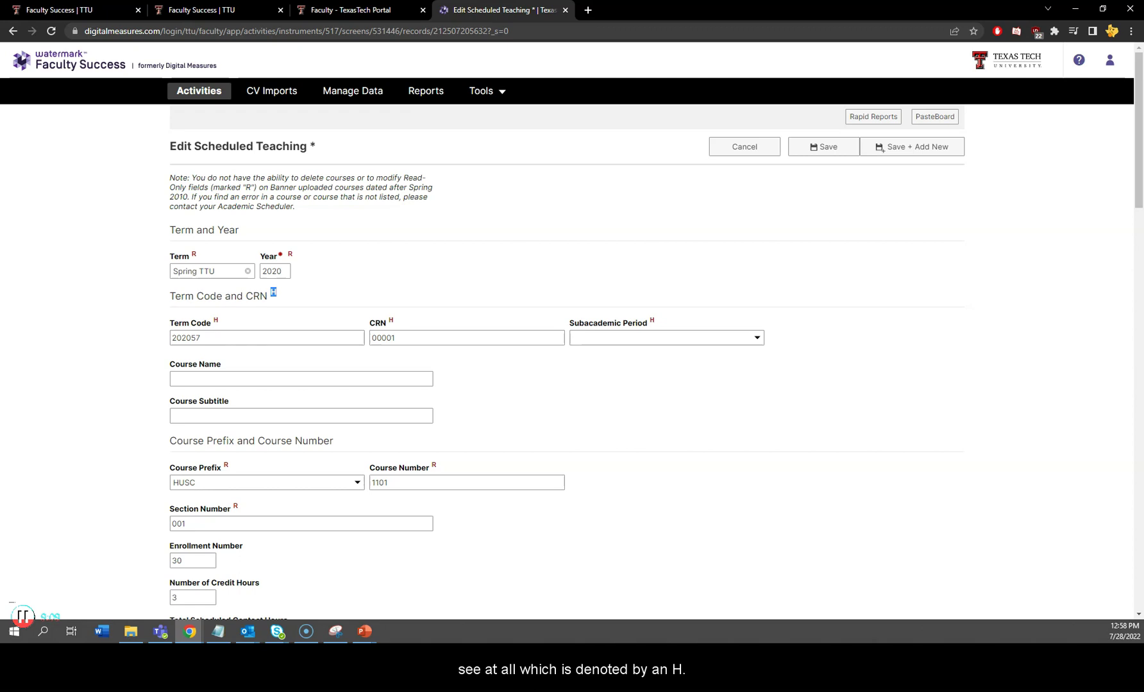
{"action": "scroll", "coordinate": [273, 292], "scroll_direction": "down", "scroll_amount": 1}
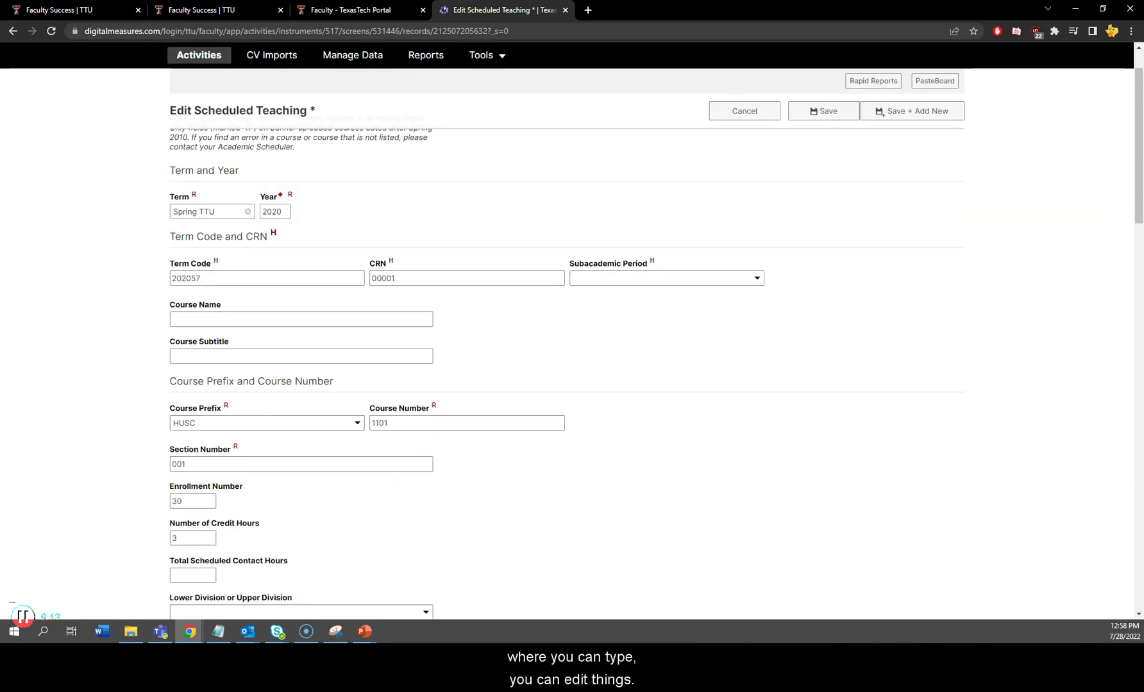
{"action": "scroll", "coordinate": [192, 381], "scroll_direction": "down", "scroll_amount": 2}
{"action": "double_click", "coordinate": [186, 379]}
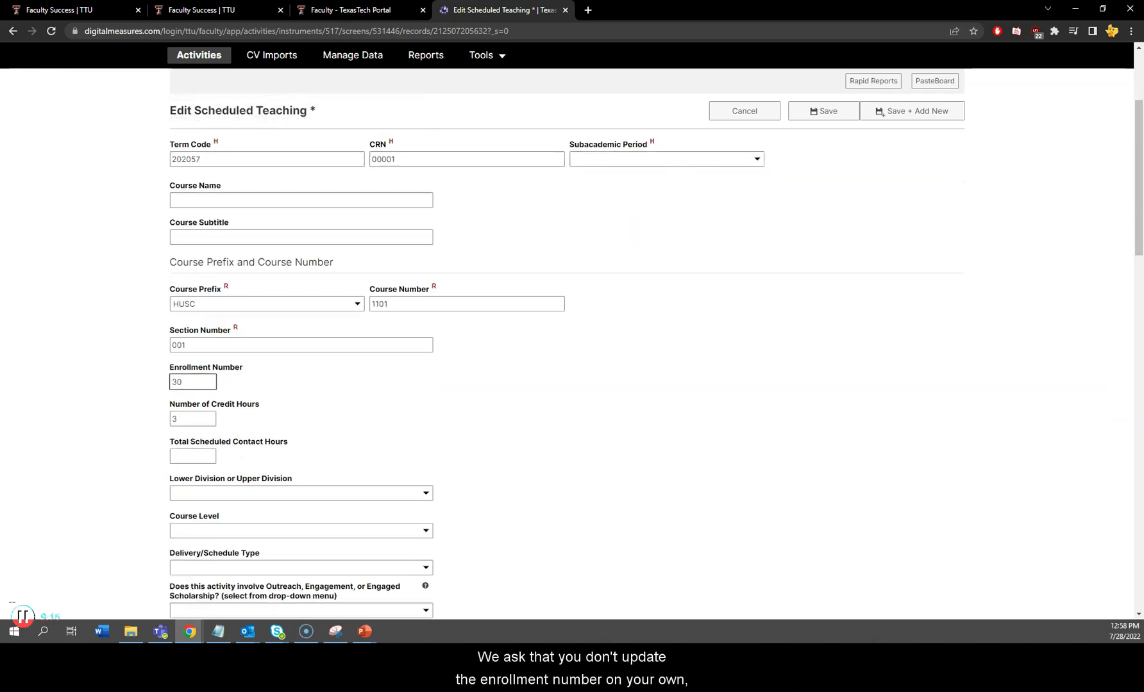
- Scroll down to the Course Syllabus upload field and switch to File Explorer
{"action": "scroll", "coordinate": [186, 380], "scroll_direction": "down", "scroll_amount": 1}
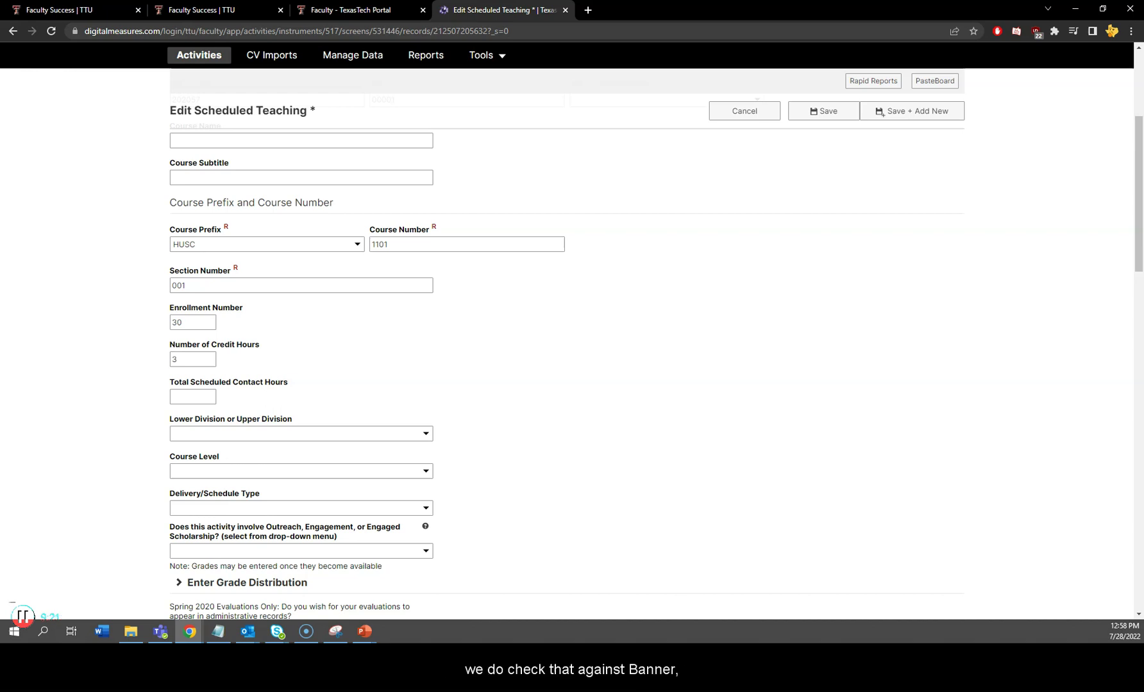
{"action": "scroll", "coordinate": [570, 340], "scroll_direction": "down", "scroll_amount": 1}
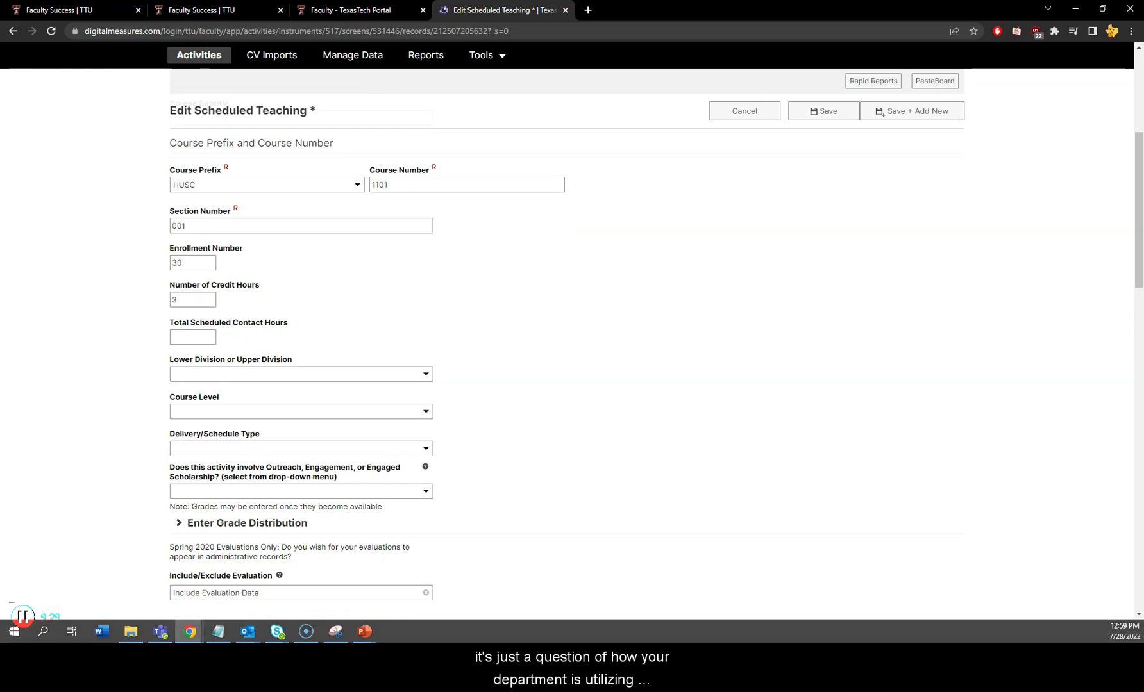
{"action": "scroll", "coordinate": [571, 340], "scroll_direction": "down", "scroll_amount": 4}
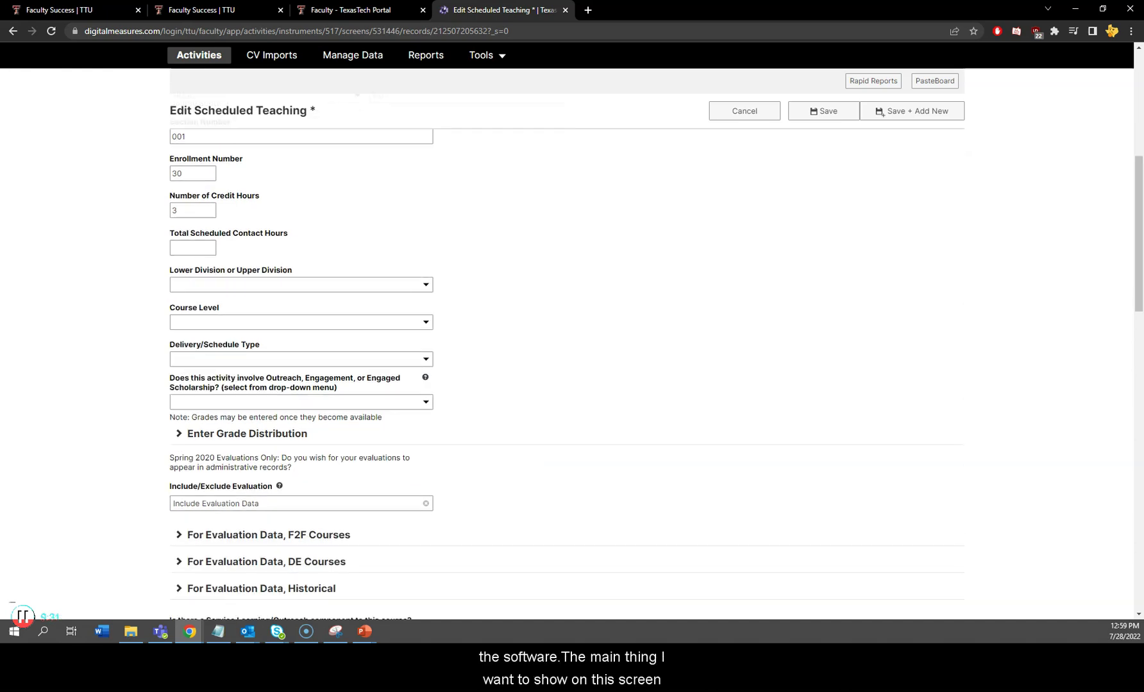
{"action": "scroll", "coordinate": [571, 371], "scroll_direction": "down", "scroll_amount": 8}
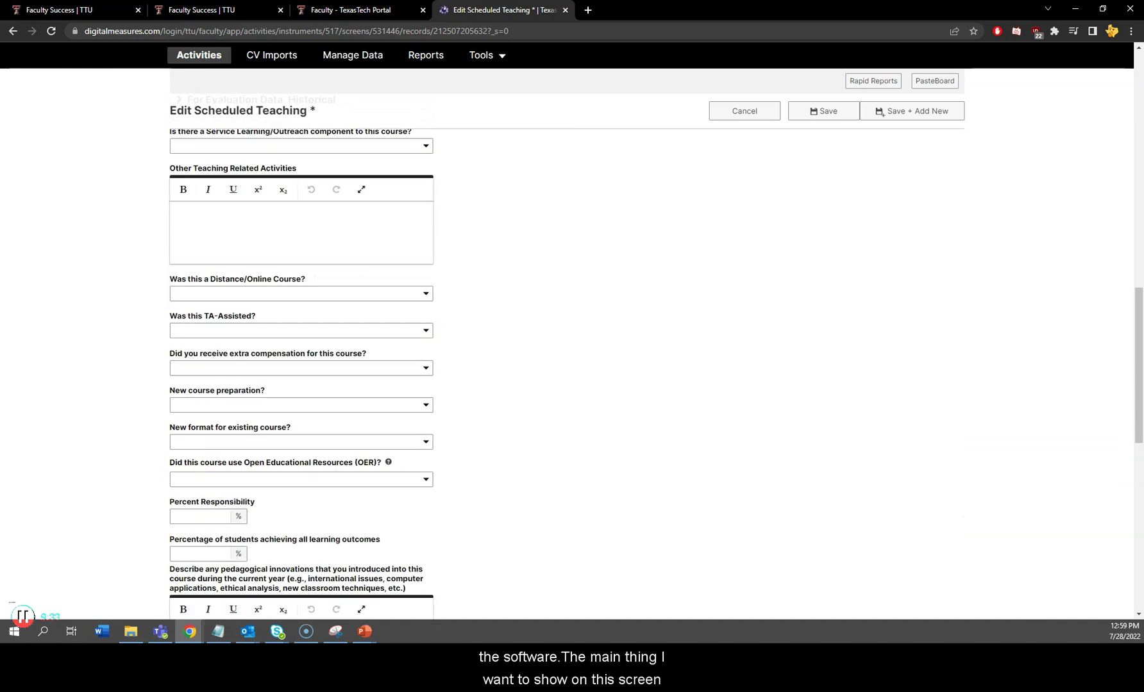
{"action": "scroll", "coordinate": [571, 339], "scroll_direction": "down", "scroll_amount": 7}
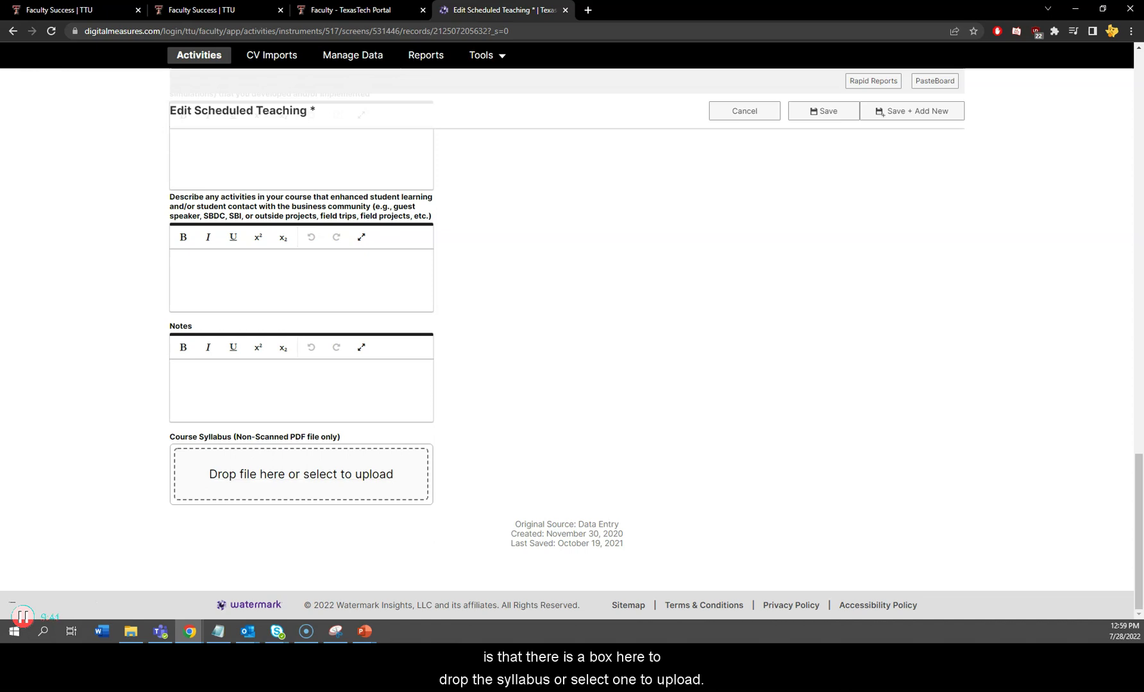
{"action": "key", "text": "alt+Tab"}
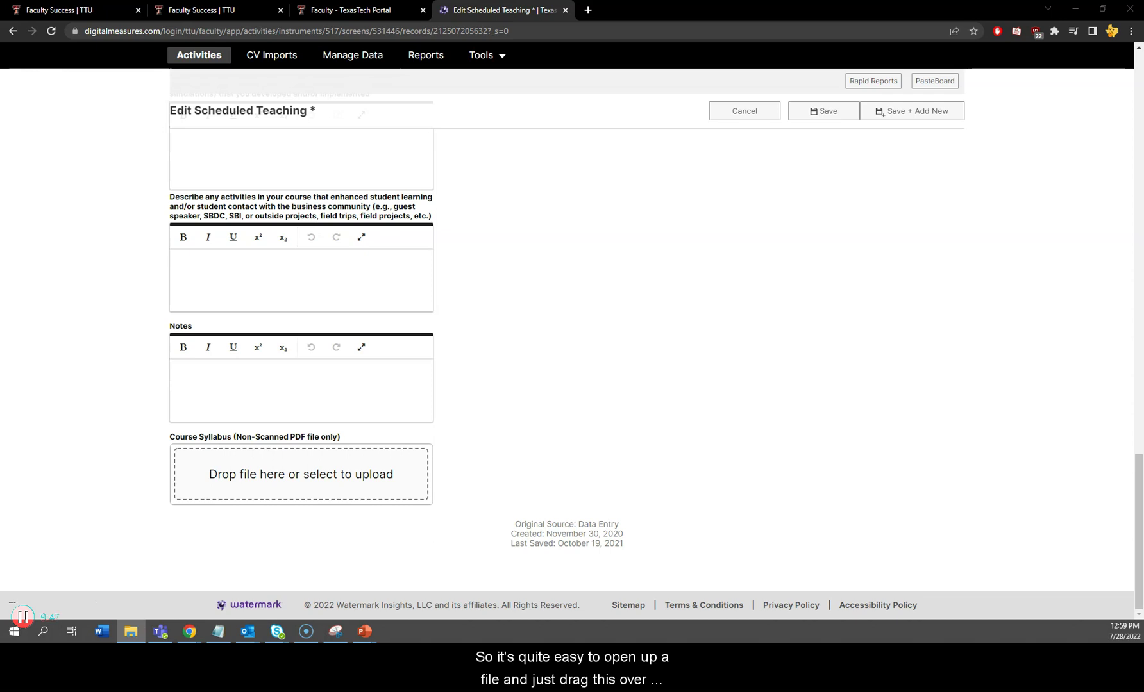
- Attach a file to Course Syllabus, then upload the scholarly contributions PDF instead
{"action": "left_click_drag", "start_coordinate": [83, 320], "coordinate": [292, 478]}
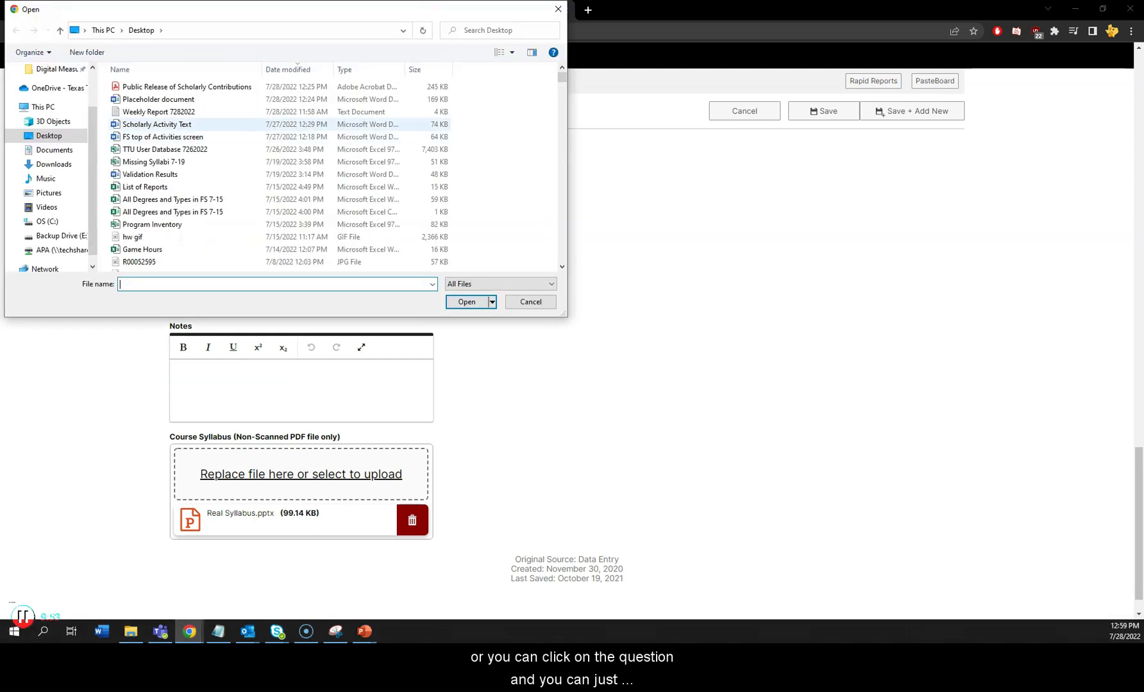
{"action": "left_click_drag", "start_coordinate": [186, 86], "coordinate": [192, 48]}
{"action": "key", "text": "Return"}
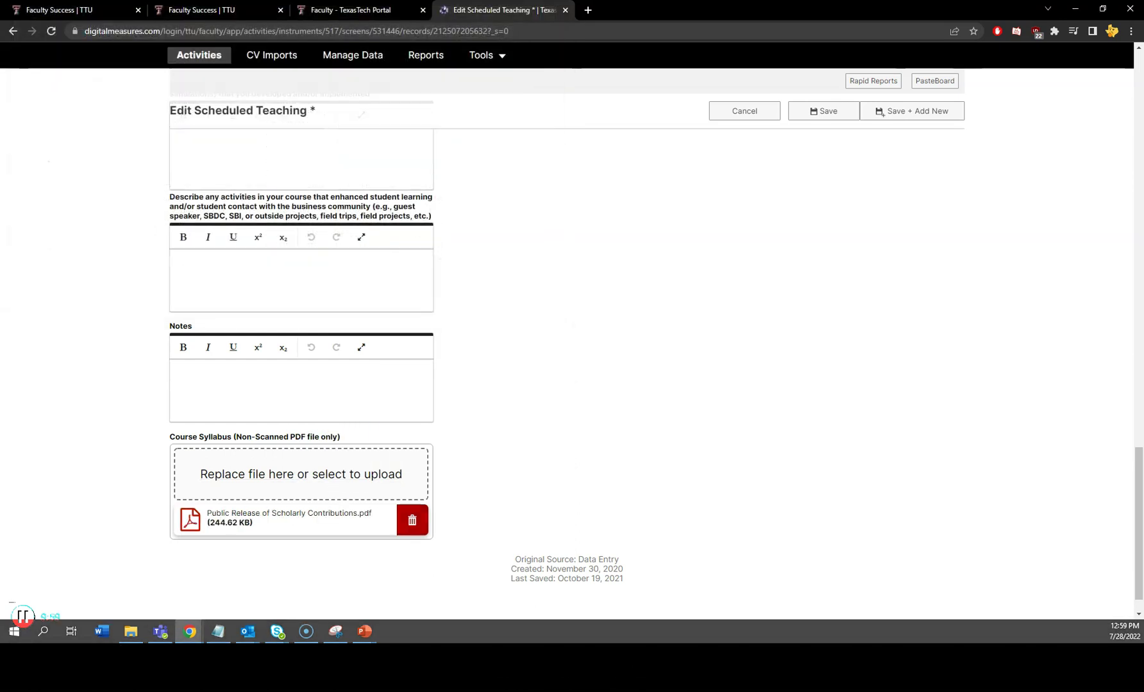
- Delete the uploaded syllabus, discard the record's changes, and go back to Activities
{"action": "left_click", "coordinate": [412, 521]}
{"action": "left_click", "coordinate": [611, 220]}
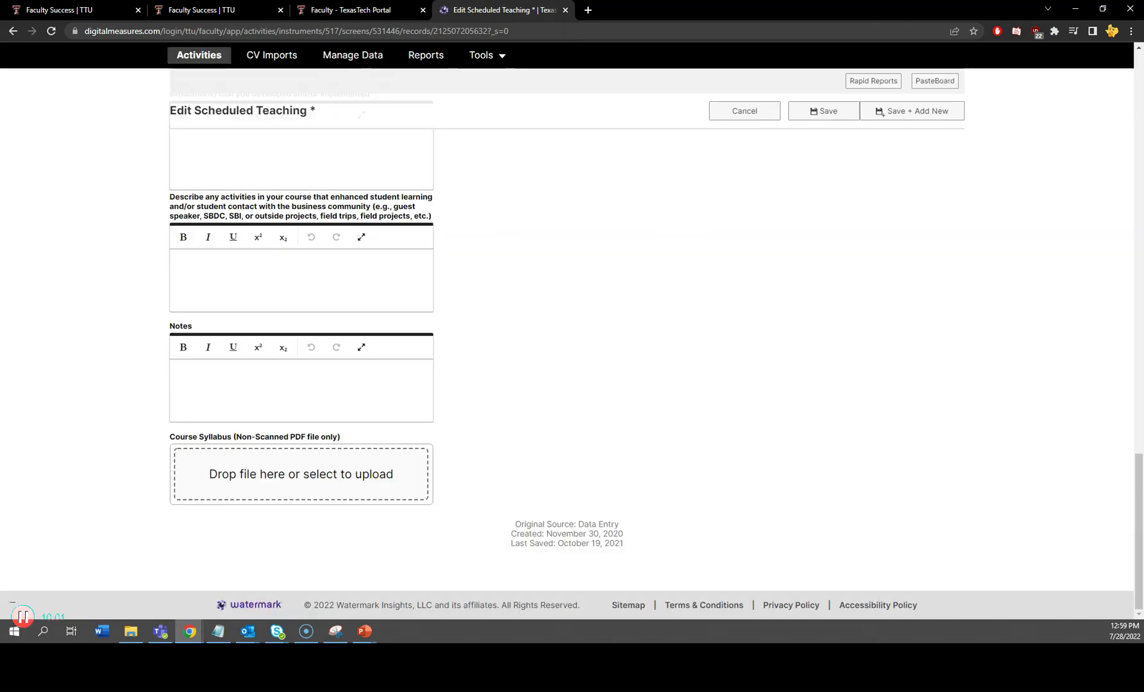
{"action": "left_click", "coordinate": [745, 111]}
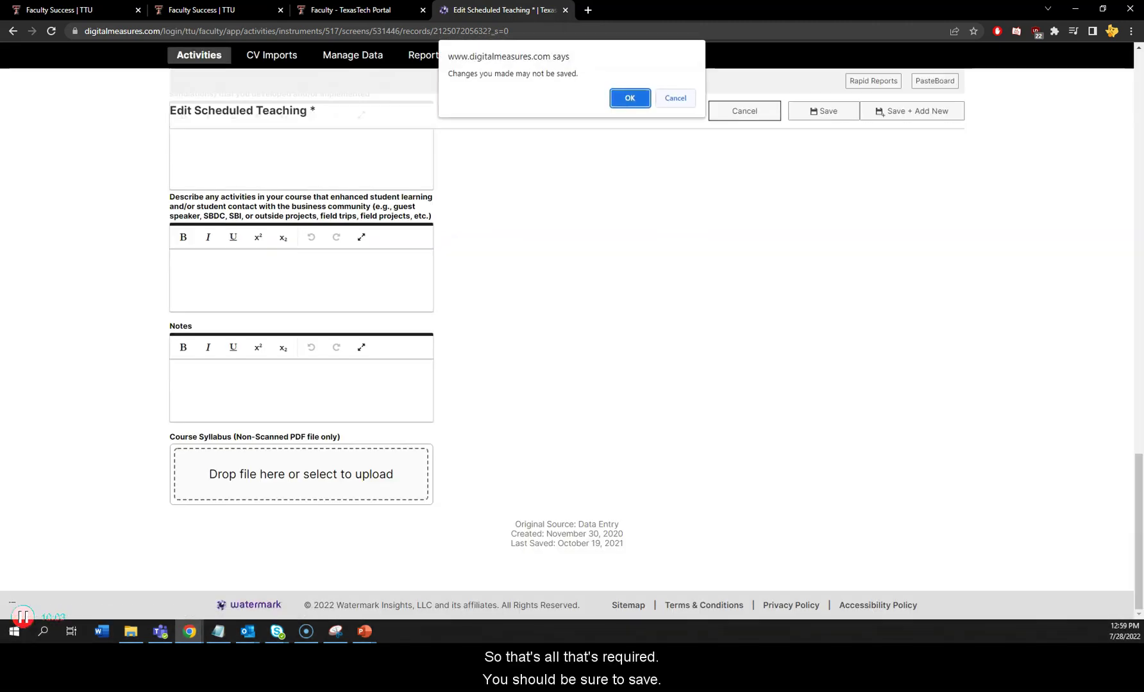
{"action": "key", "text": "Escape"}
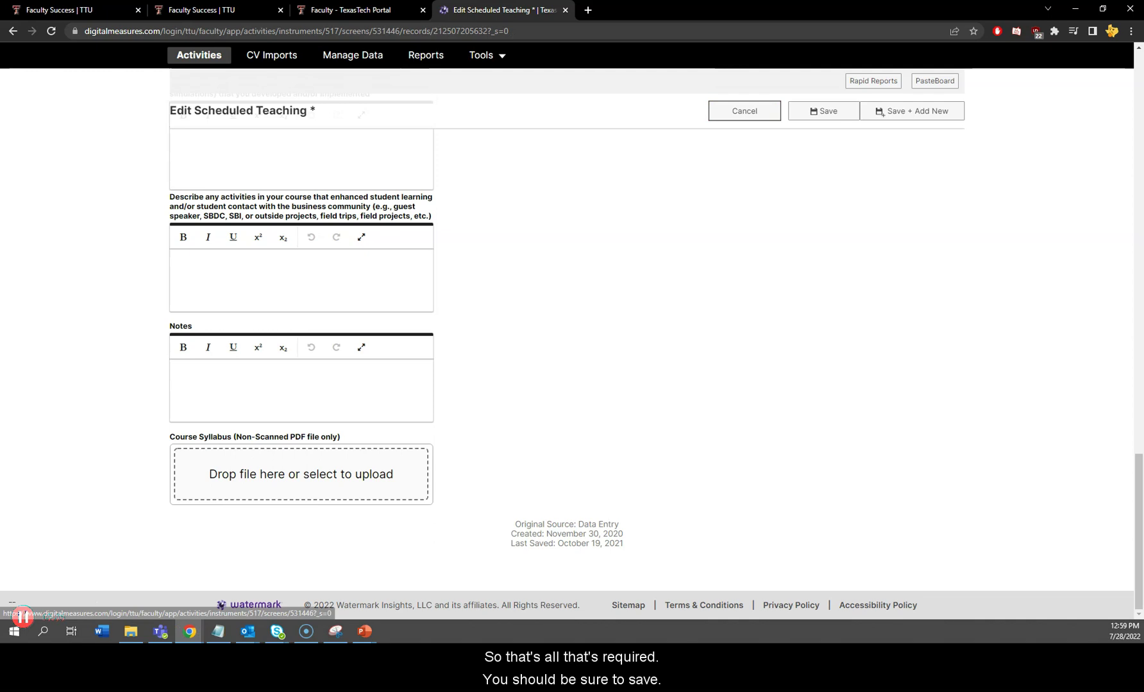
{"action": "key", "text": "Return"}
{"action": "key", "text": "Return"}
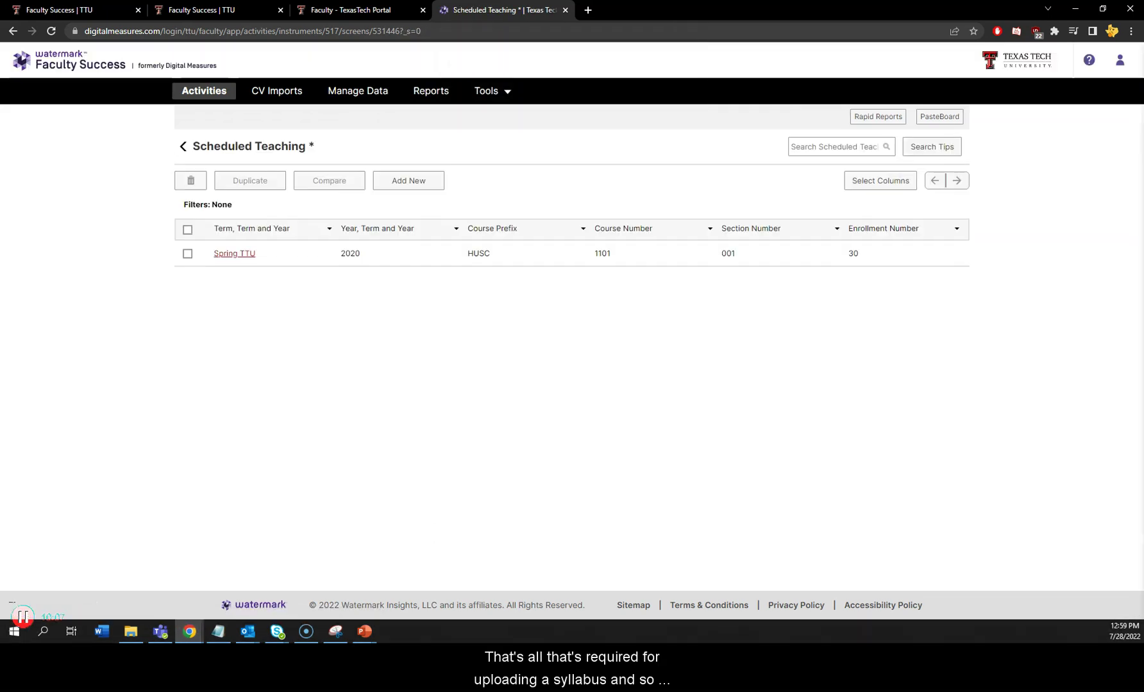
{"action": "key", "text": "alt+Left"}
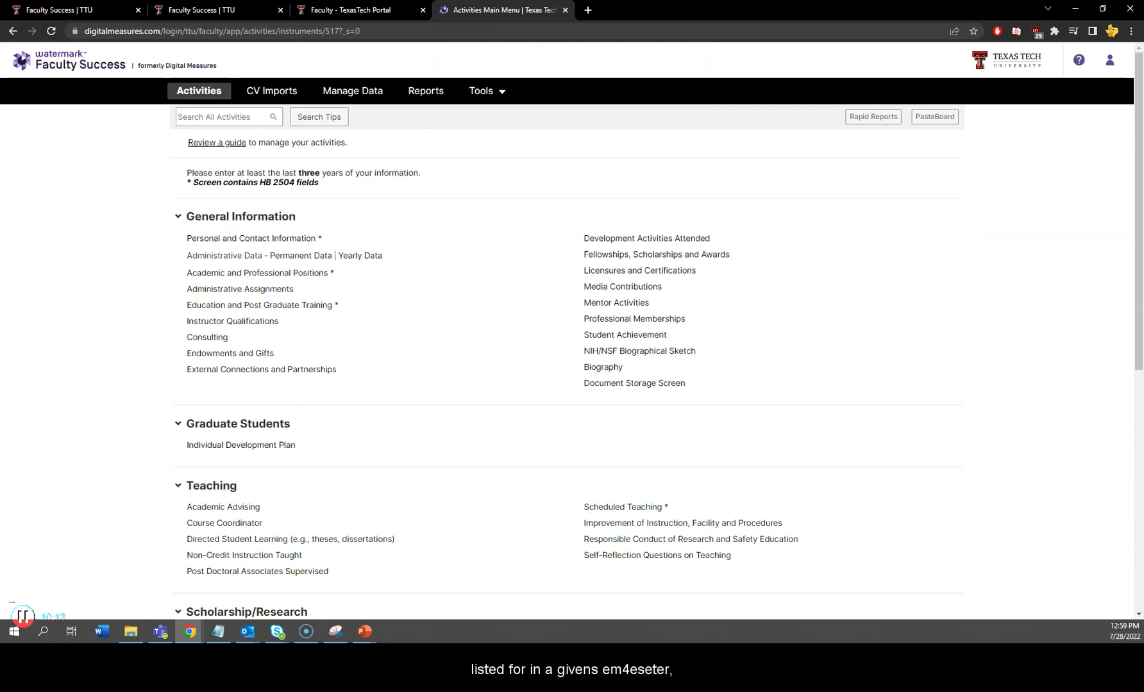
{"action": "scroll", "coordinate": [572, 346], "scroll_direction": "down", "scroll_amount": 4}
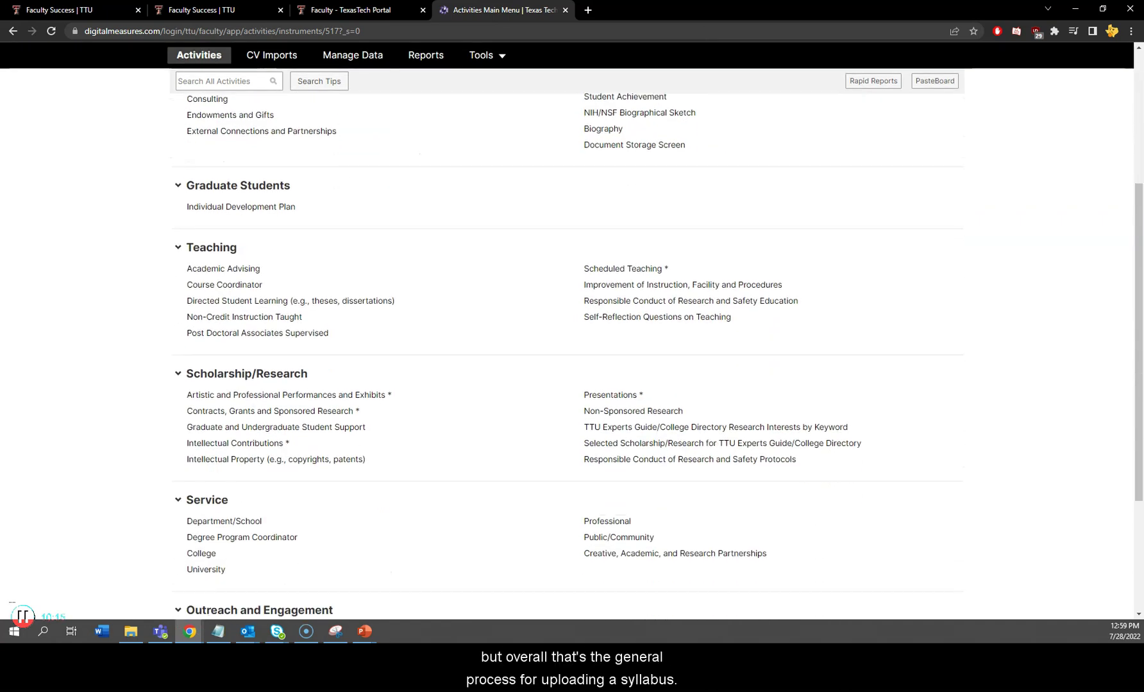
{"action": "scroll", "coordinate": [572, 347], "scroll_direction": "down", "scroll_amount": 1}
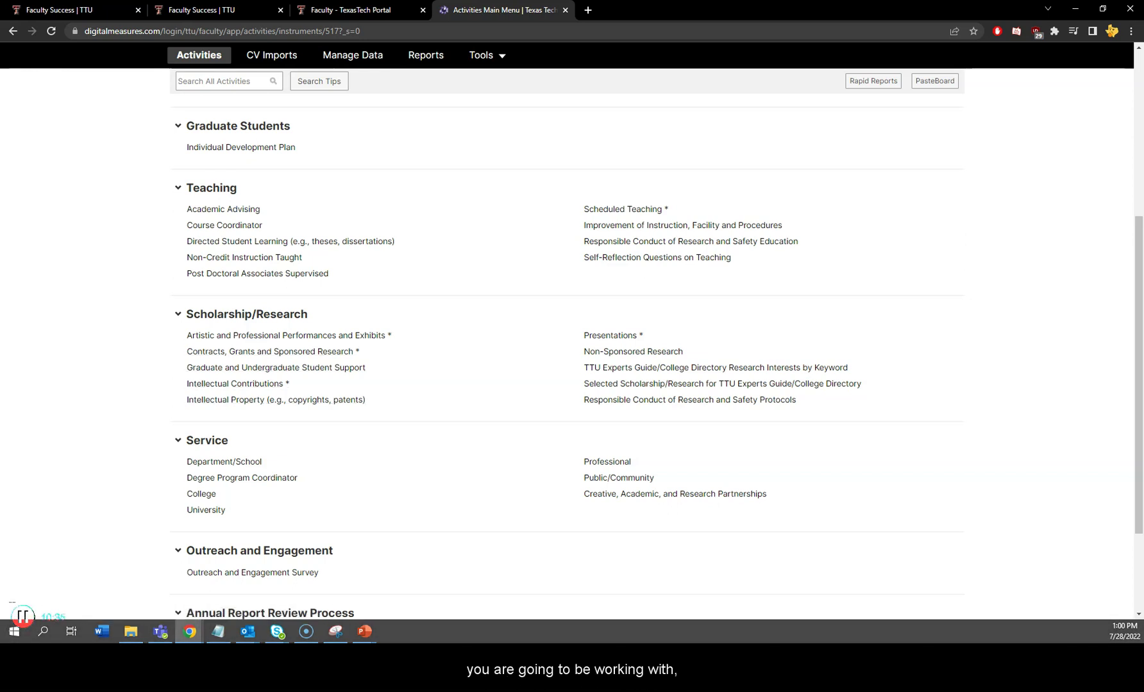
{"action": "left_click_drag", "start_coordinate": [186, 383], "coordinate": [290, 383]}
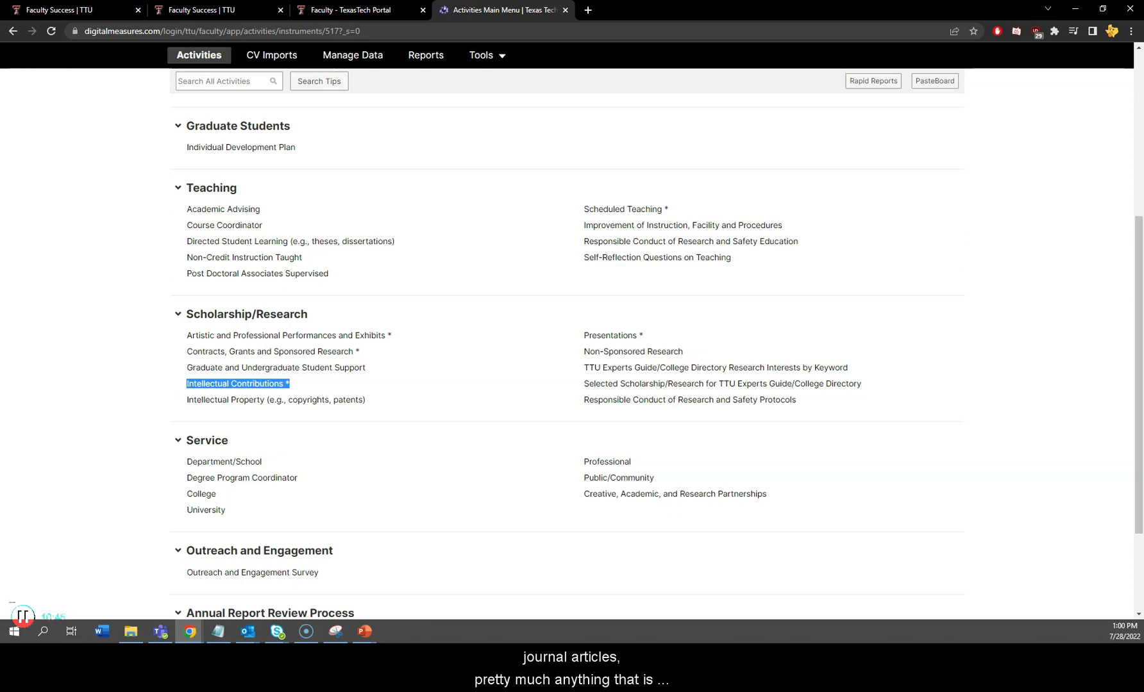
{"action": "left_click_drag", "start_coordinate": [187, 335], "coordinate": [391, 335]}
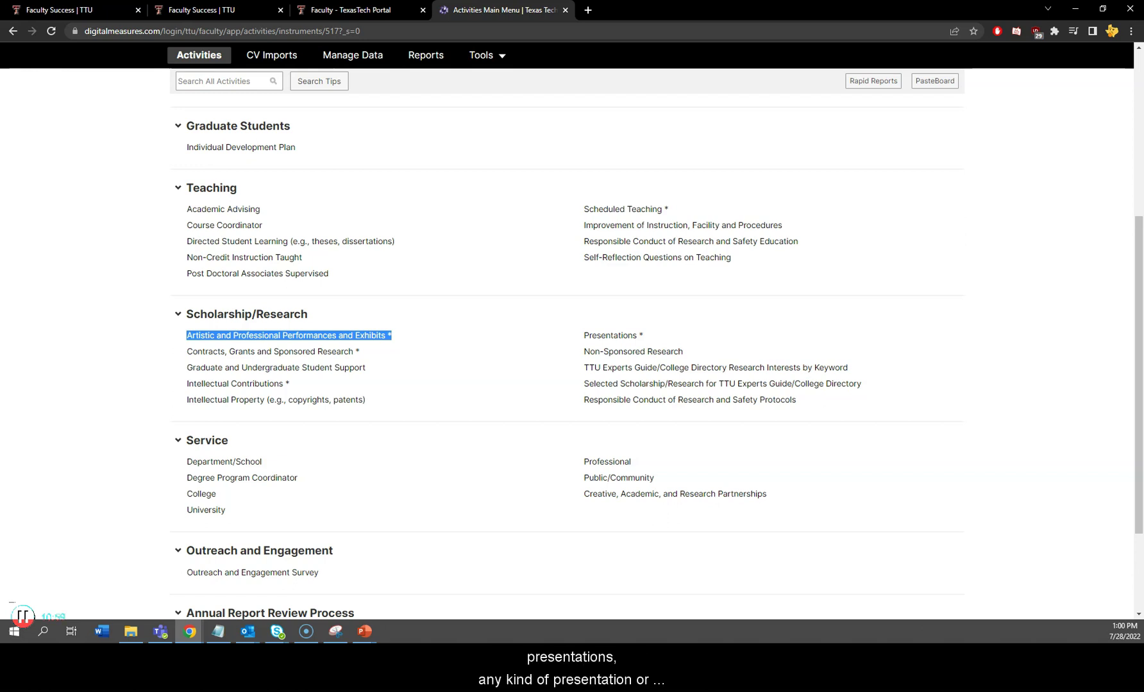
{"action": "left_click_drag", "start_coordinate": [583, 335], "coordinate": [643, 335]}
{"action": "left_click_drag", "start_coordinate": [185, 352], "coordinate": [360, 352]}
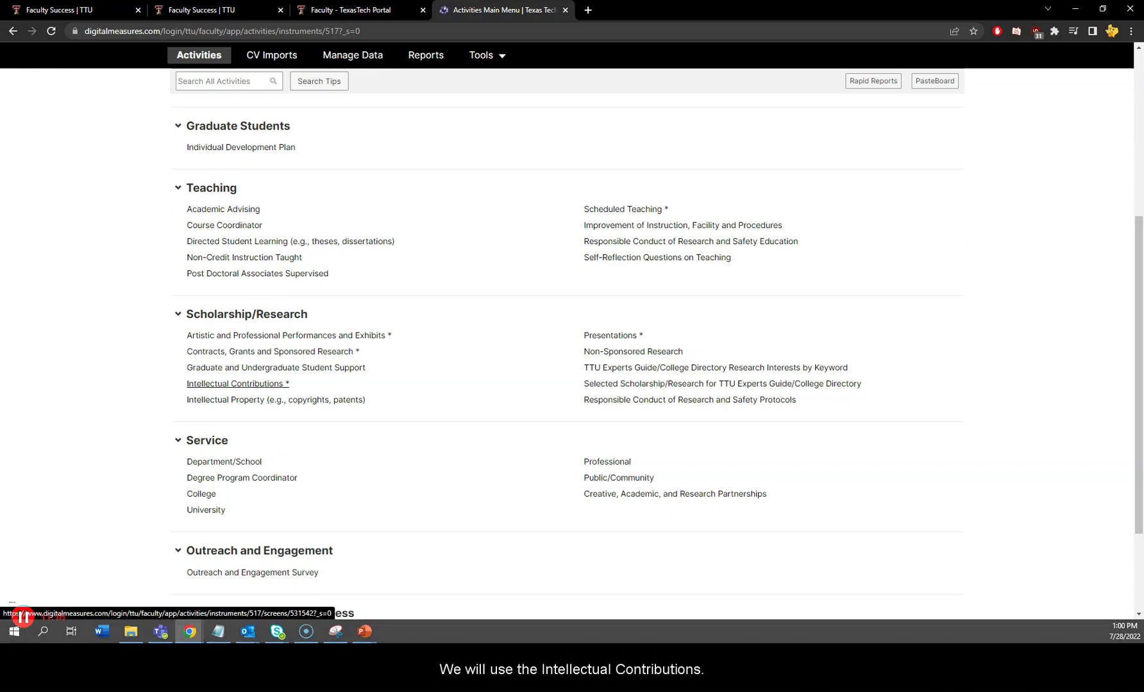
- Open Intellectual Contributions, preview a blank new contribution form, and return to the list
{"action": "left_click", "coordinate": [238, 384]}
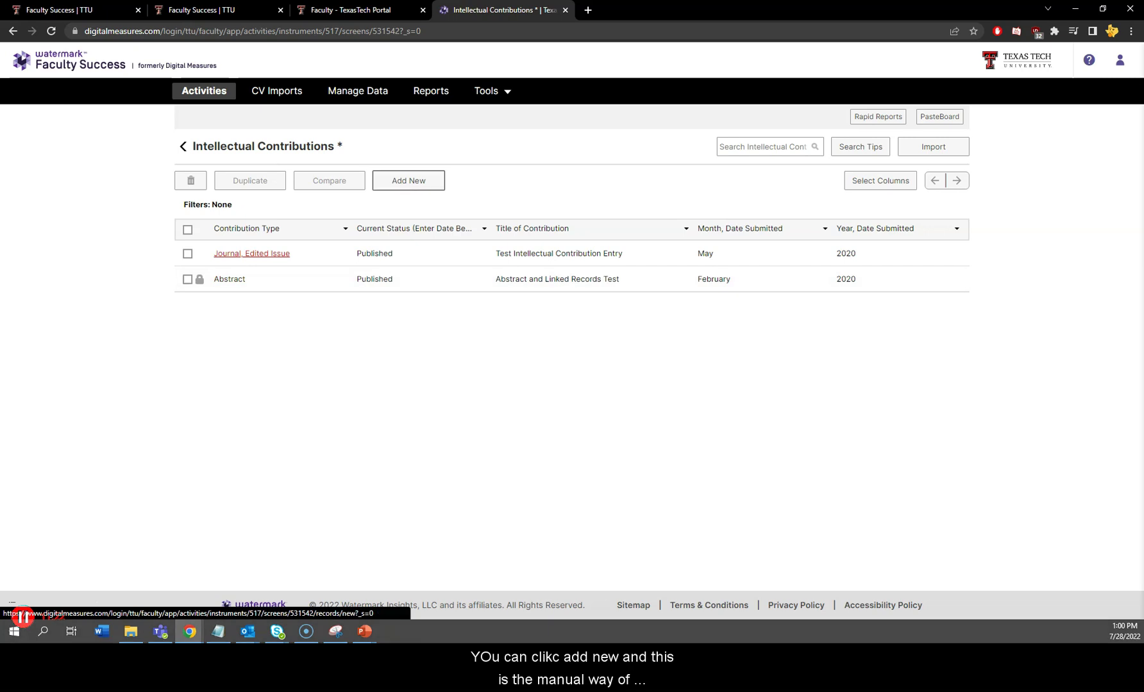
{"action": "left_click", "coordinate": [408, 181]}
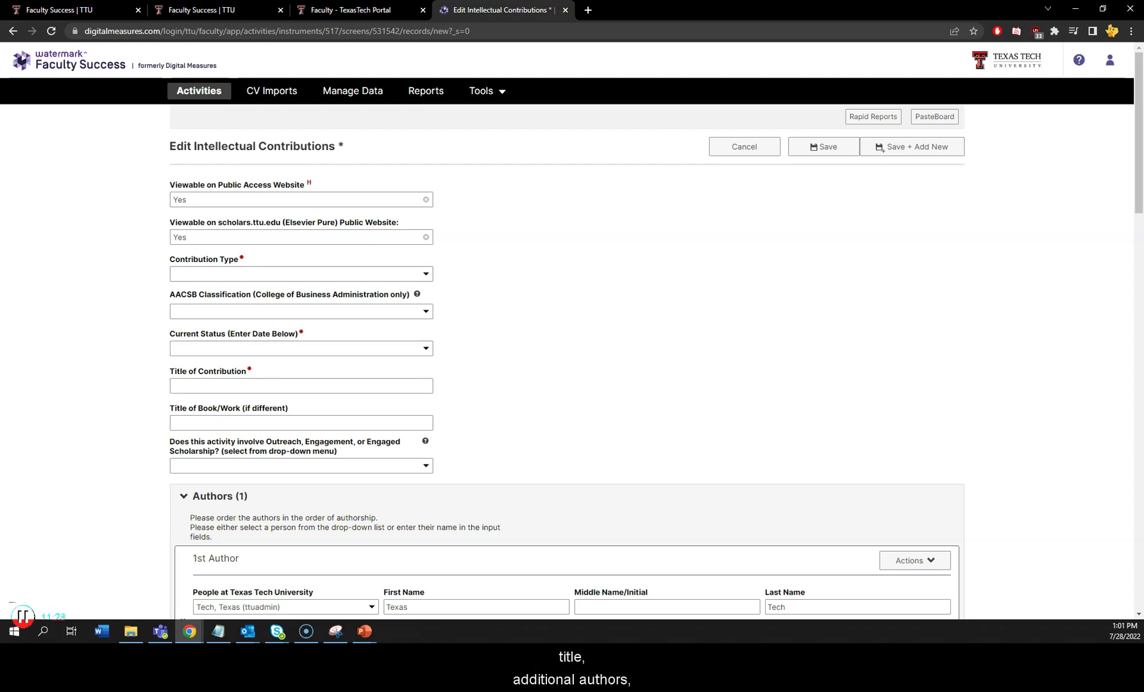
{"action": "scroll", "coordinate": [566, 356], "scroll_direction": "down", "scroll_amount": 5}
{"action": "scroll", "coordinate": [566, 356], "scroll_direction": "down", "scroll_amount": 4}
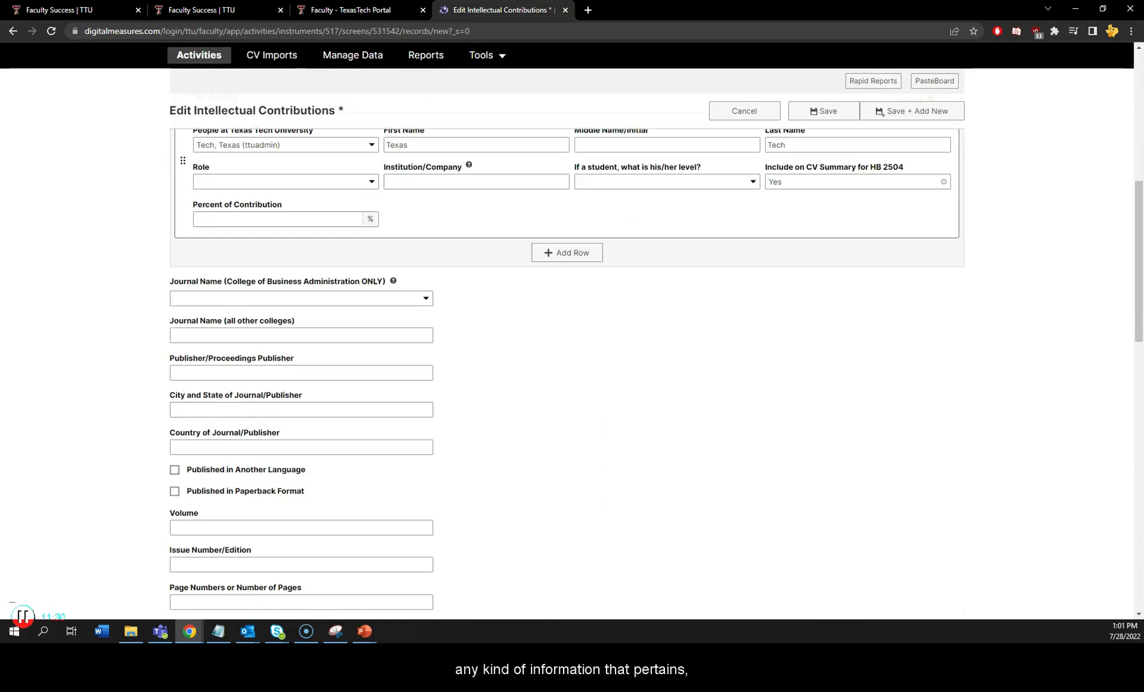
{"action": "scroll", "coordinate": [567, 357], "scroll_direction": "up", "scroll_amount": 7}
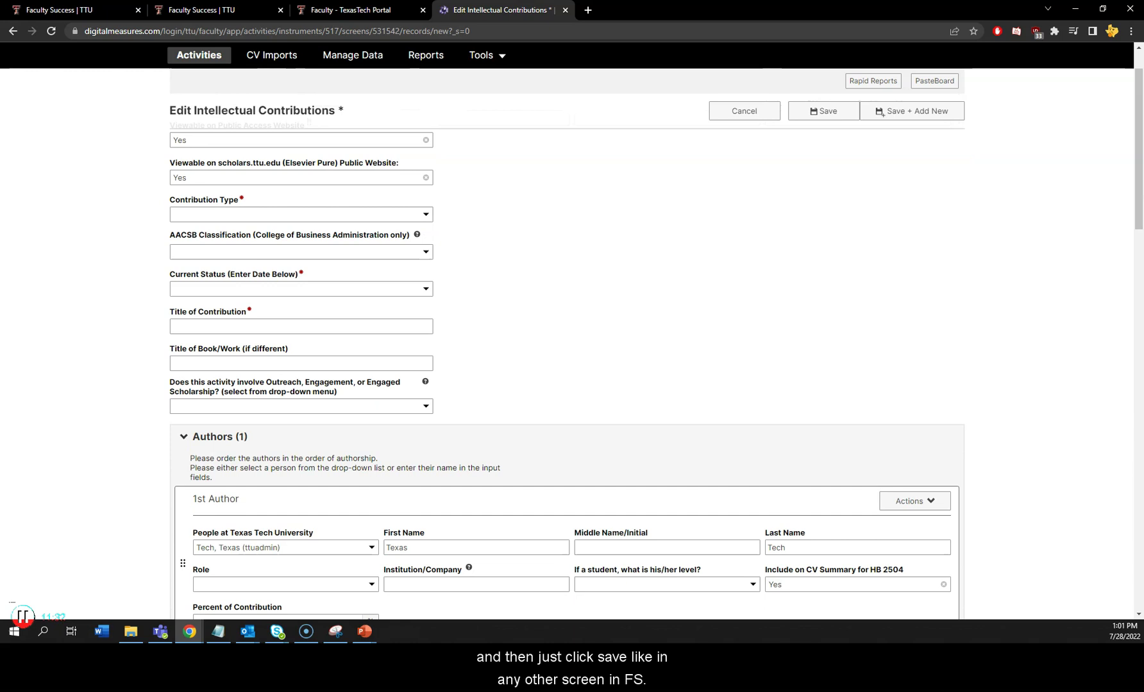
{"action": "left_click", "coordinate": [823, 111]}
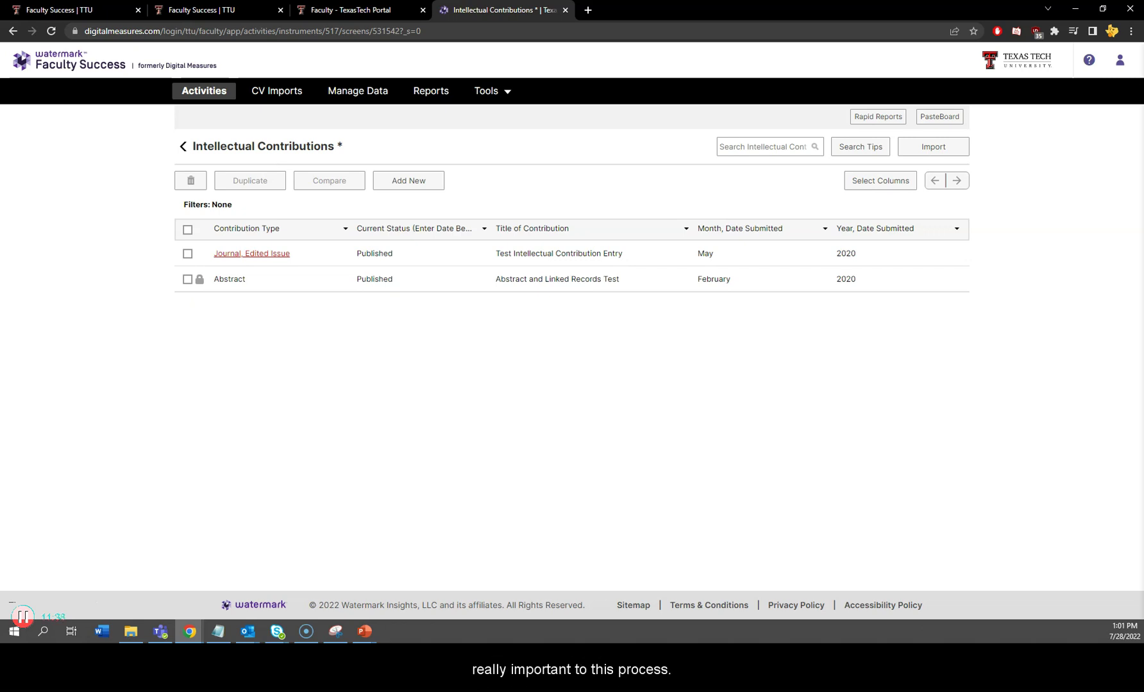
- Move the pasteboard note off the table and open the Journal, Edited Issue record
{"action": "left_click", "coordinate": [940, 116]}
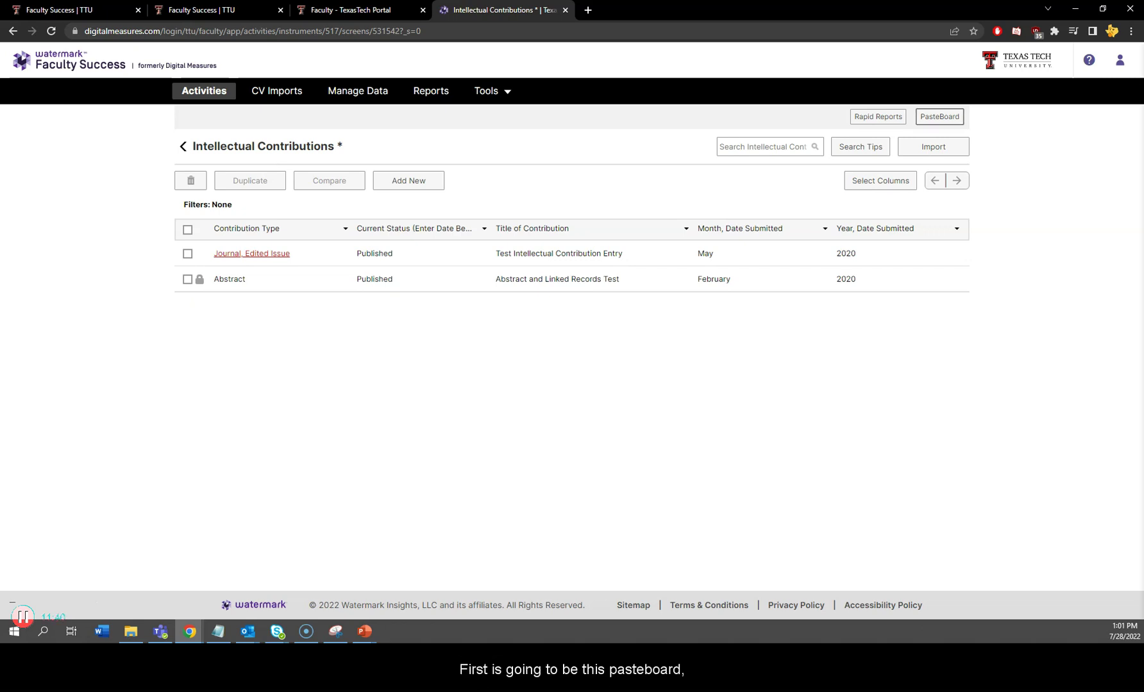
{"action": "left_click_drag", "start_coordinate": [475, 204], "coordinate": [693, 328]}
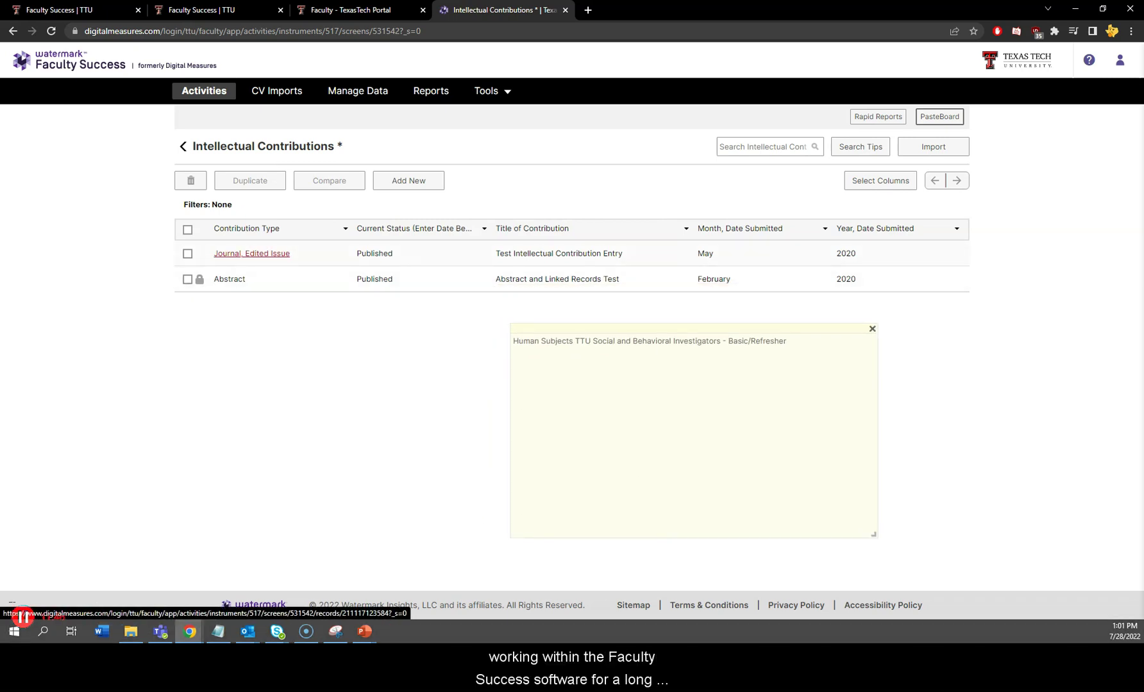
{"action": "left_click_drag", "start_coordinate": [693, 328], "coordinate": [843, 343]}
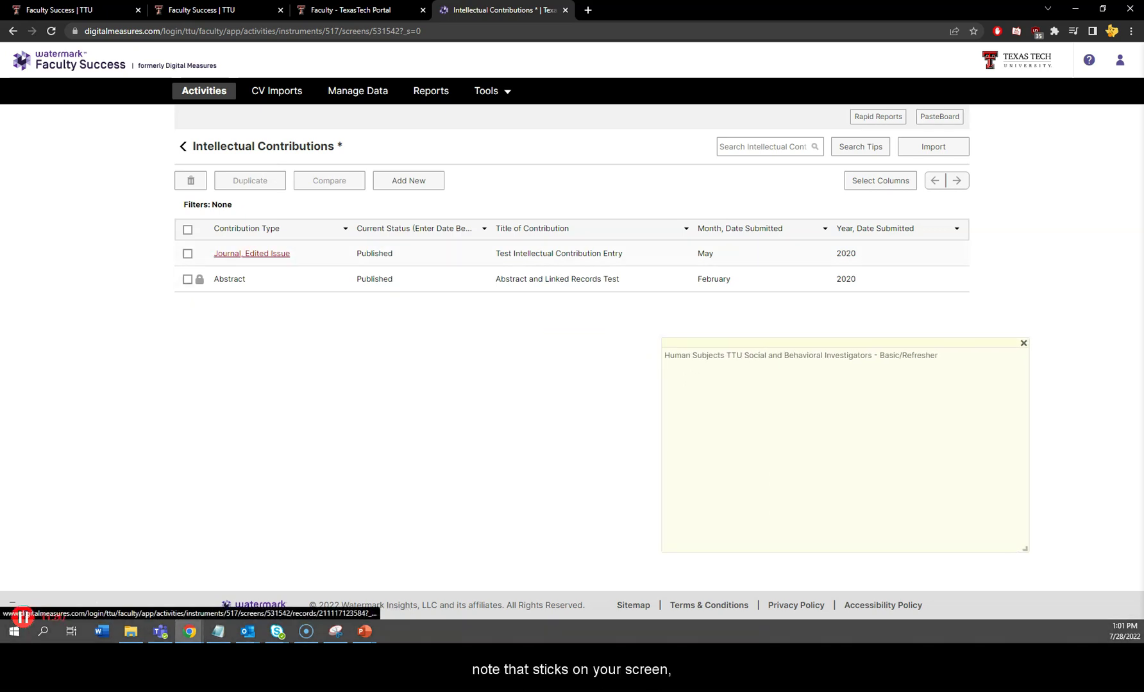
{"action": "left_click", "coordinate": [251, 254]}
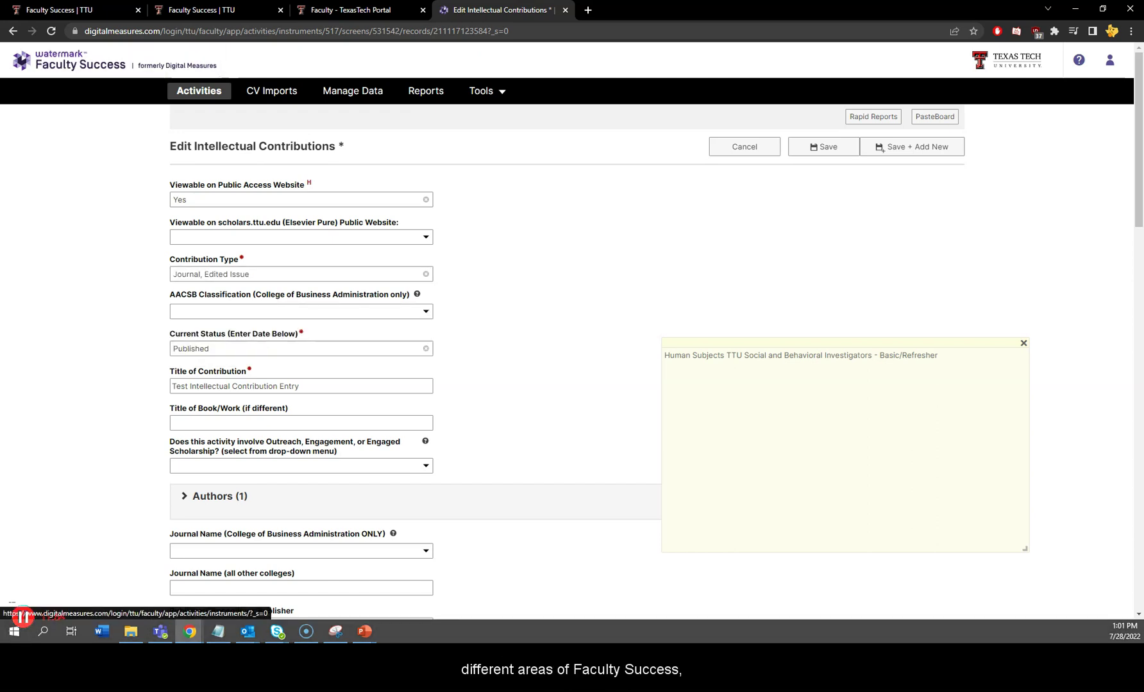
- View Administrative Assignments and the Texas Tech University position record, then return to Activities
{"action": "left_click", "coordinate": [199, 91]}
{"action": "left_click", "coordinate": [223, 289]}
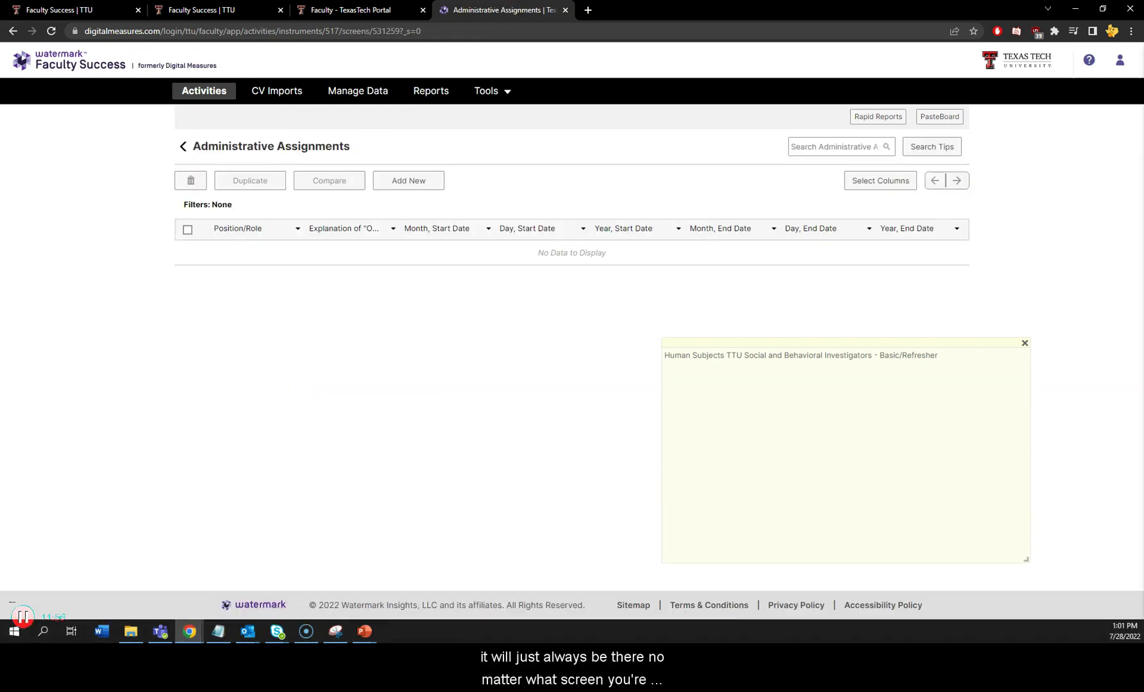
{"action": "key", "text": "alt+Left"}
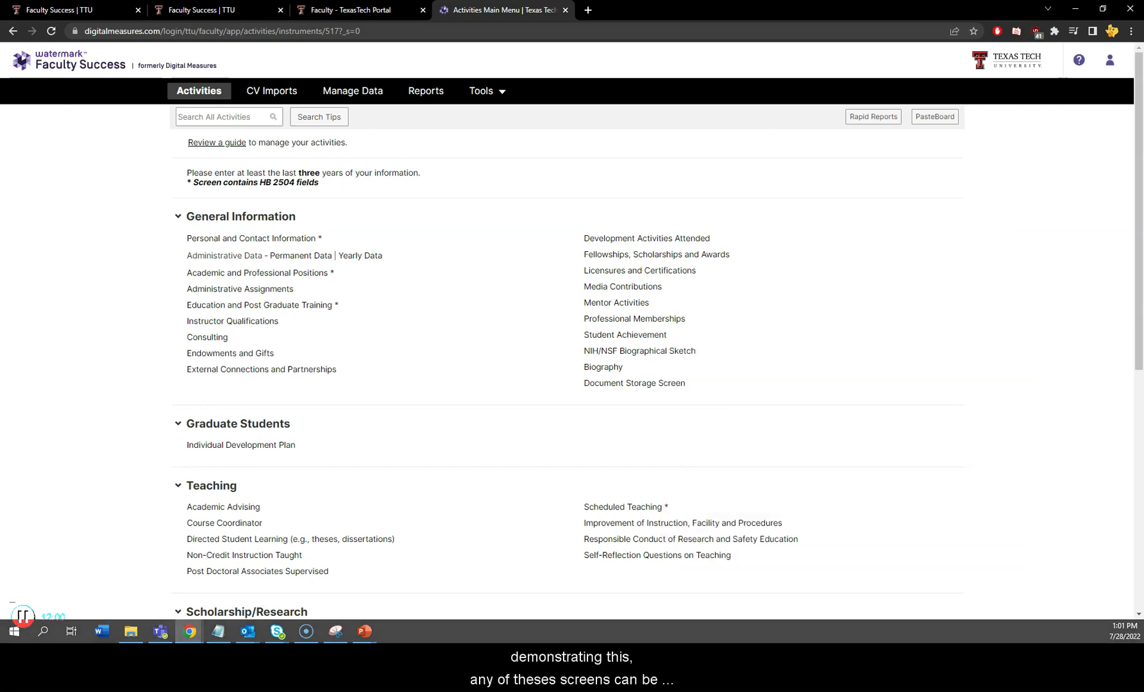
{"action": "left_click", "coordinate": [257, 273]}
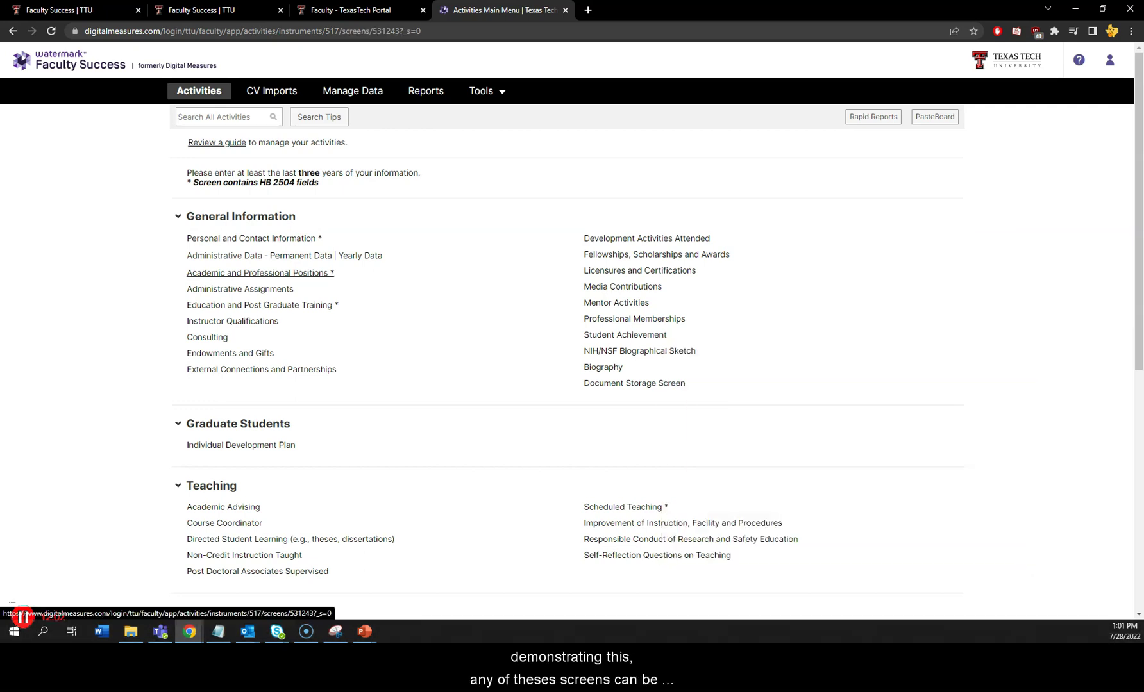
{"action": "left_click", "coordinate": [254, 253]}
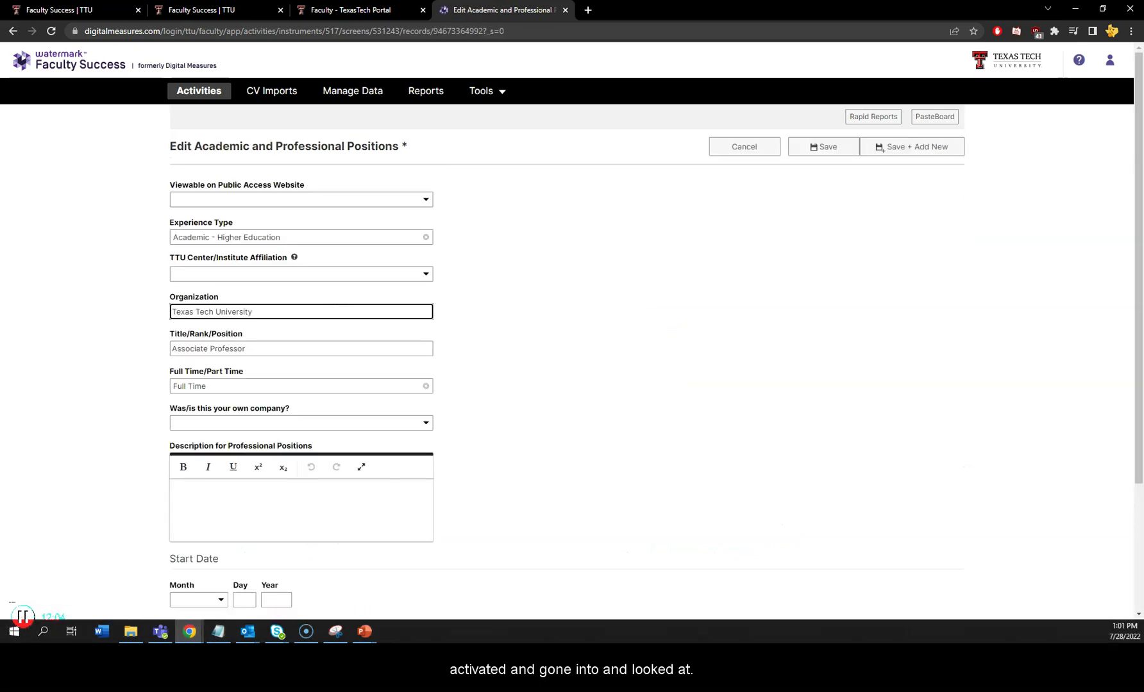
{"action": "left_click", "coordinate": [745, 146]}
{"action": "left_click", "coordinate": [186, 217]}
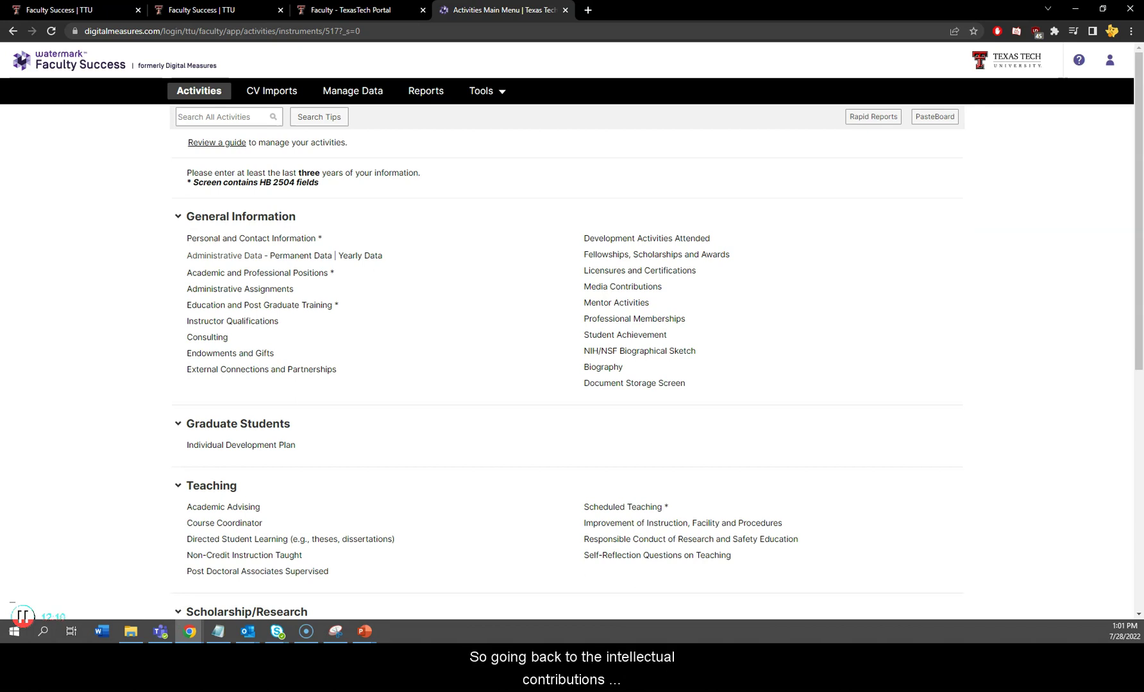
{"action": "scroll", "coordinate": [572, 346], "scroll_direction": "down", "scroll_amount": 4}
- Review the import services, keeping Scopus, and step through author name and 2017–2022 year fields
{"action": "left_click", "coordinate": [235, 443]}
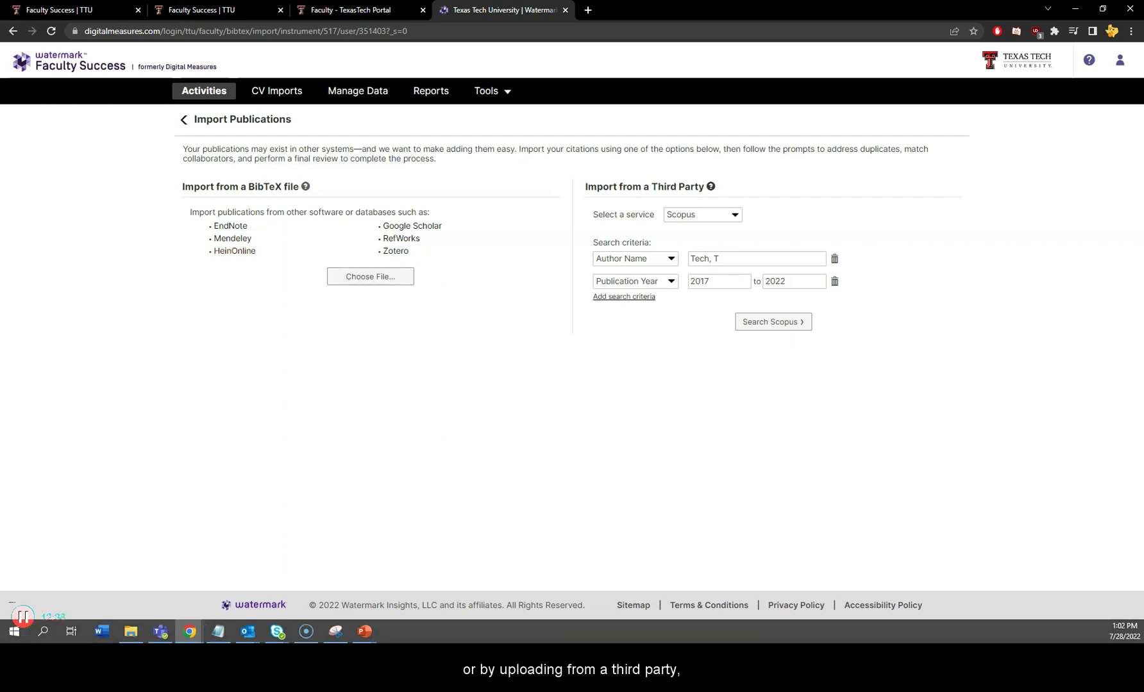
{"action": "left_click", "coordinate": [702, 214]}
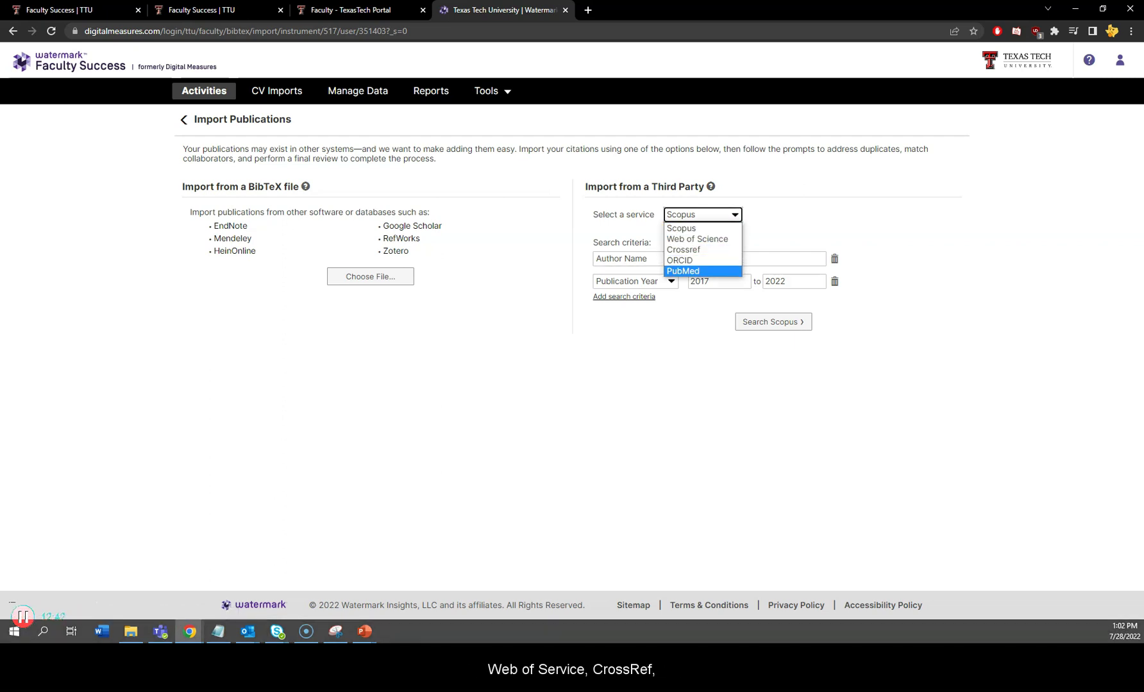
{"action": "key", "text": "Escape"}
{"action": "key", "text": "Tab"}
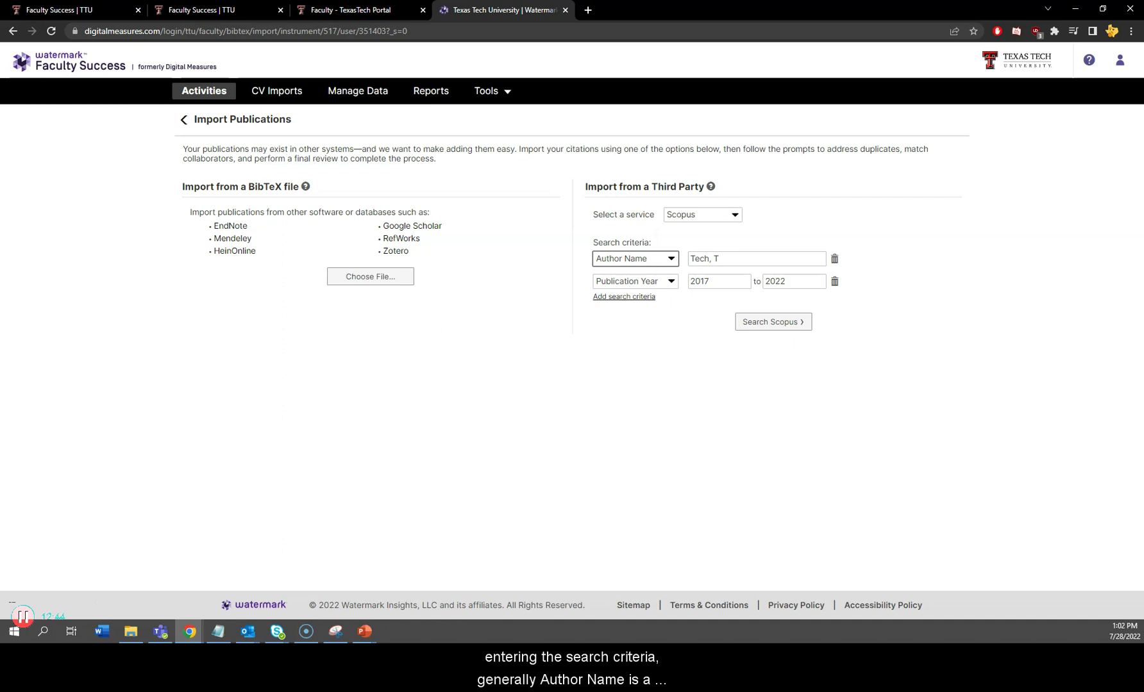
{"action": "key", "text": "Tab"}
{"action": "key", "text": "shift+Tab"}
{"action": "key", "text": "Tab"}
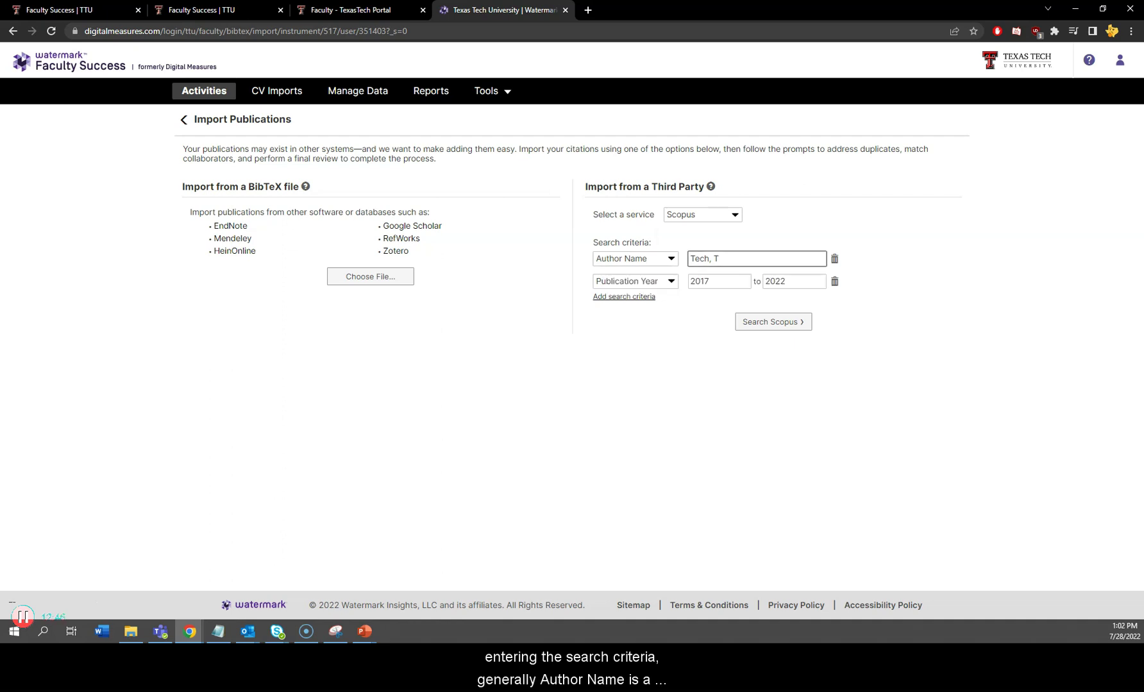
{"action": "key", "text": "Tab"}
{"action": "key", "text": "Tab"}
{"action": "key", "text": "Tab"}
{"action": "key", "text": "Tab"}
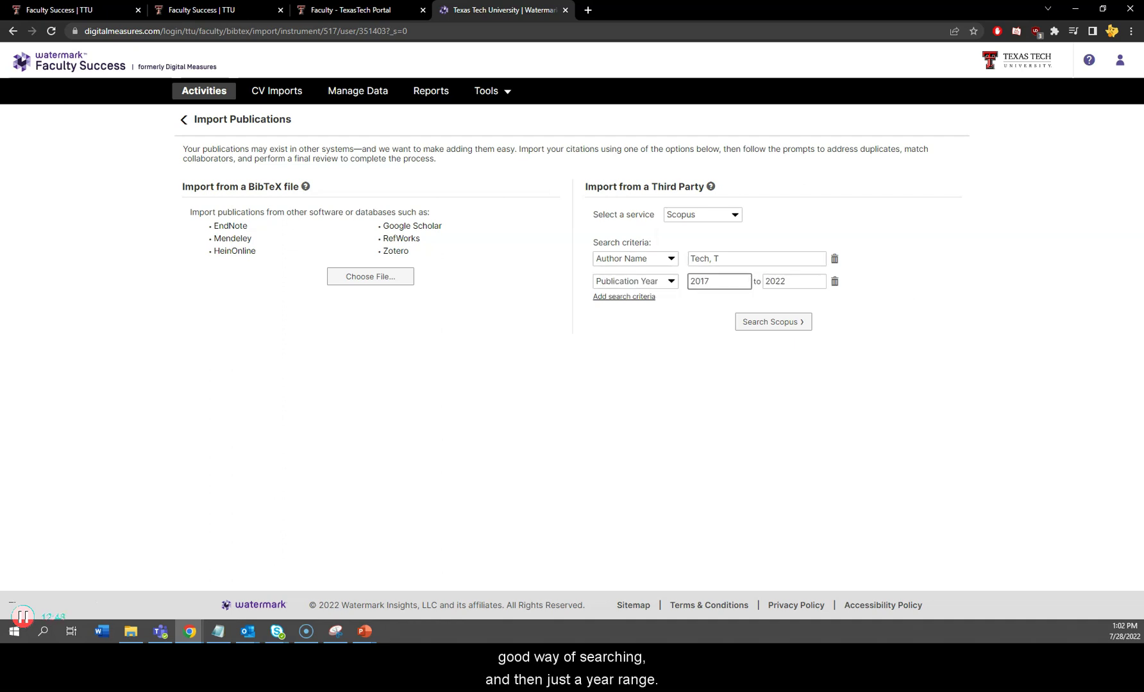
{"action": "key", "text": "Tab"}
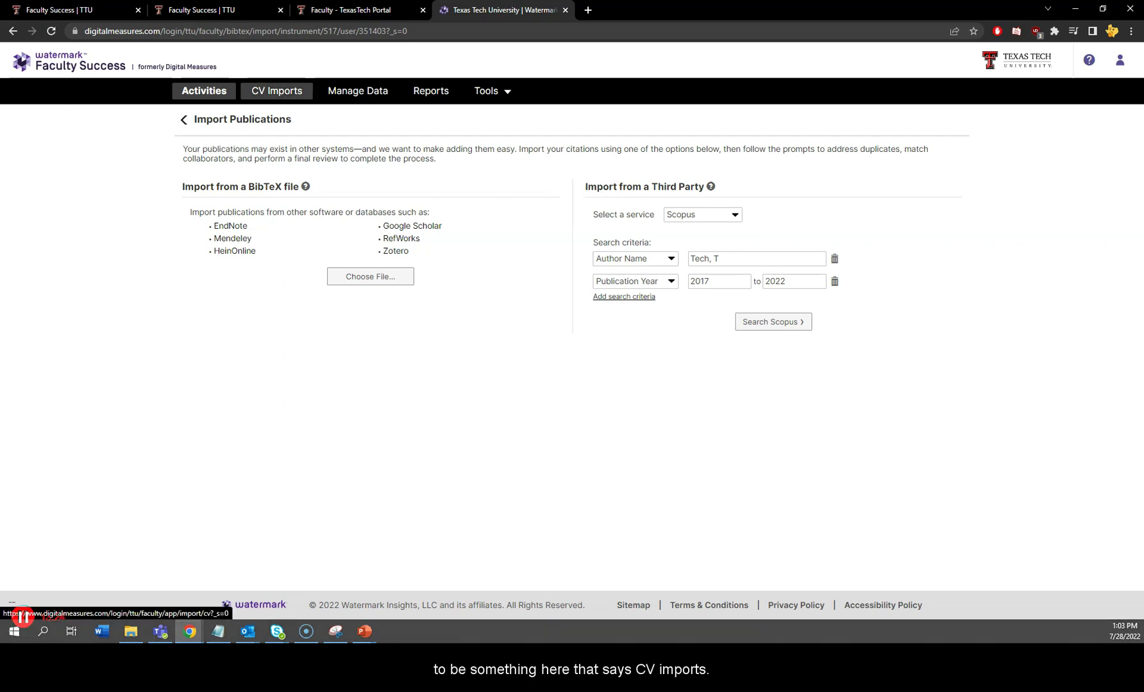
- View the CV Imports upload page, then return to the Activities menu
{"action": "left_click", "coordinate": [277, 90]}
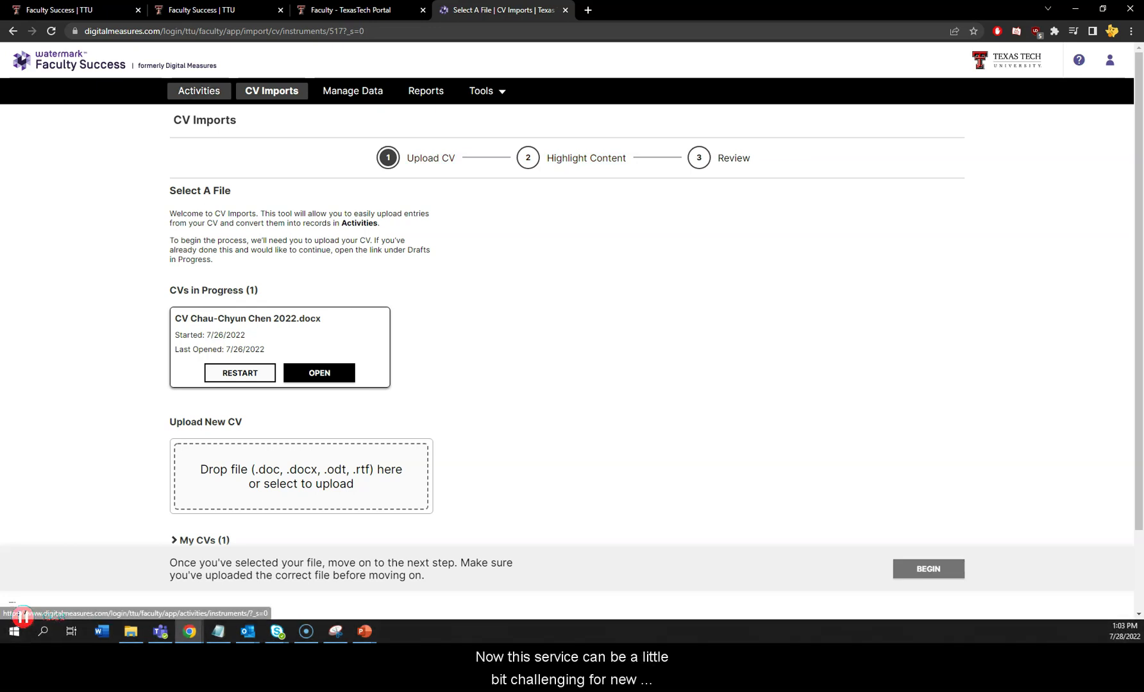
{"action": "left_click", "coordinate": [199, 90]}
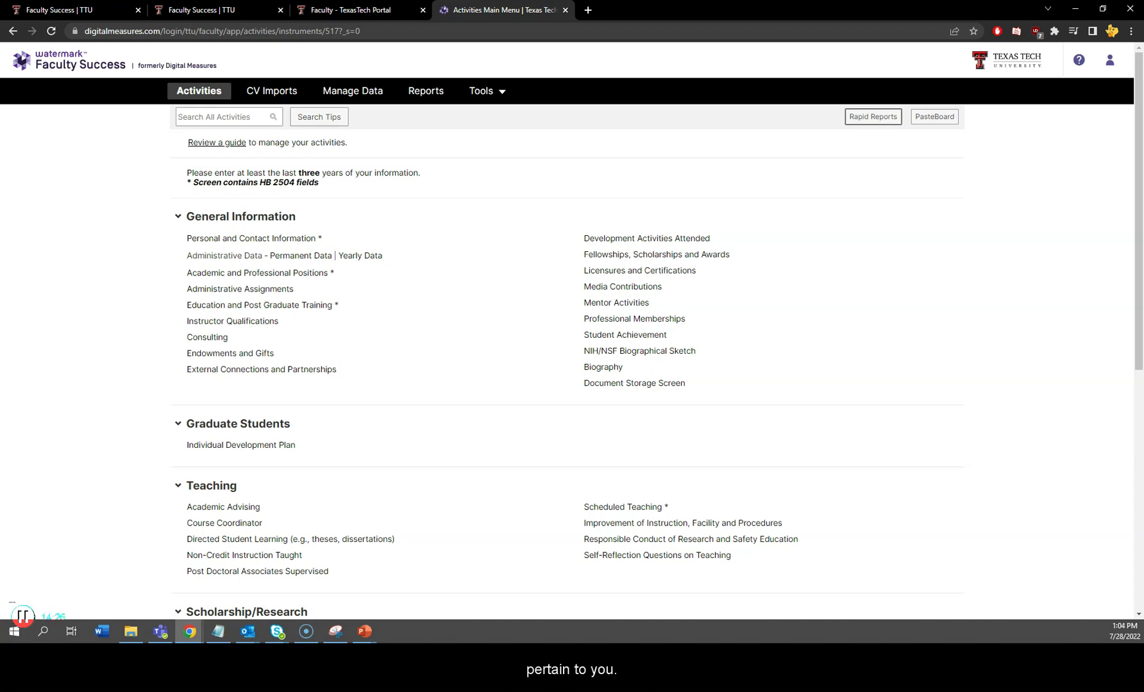
- In Rapid Reports, select the Annual Faculty Report (General TTU) template
{"action": "left_click", "coordinate": [873, 116]}
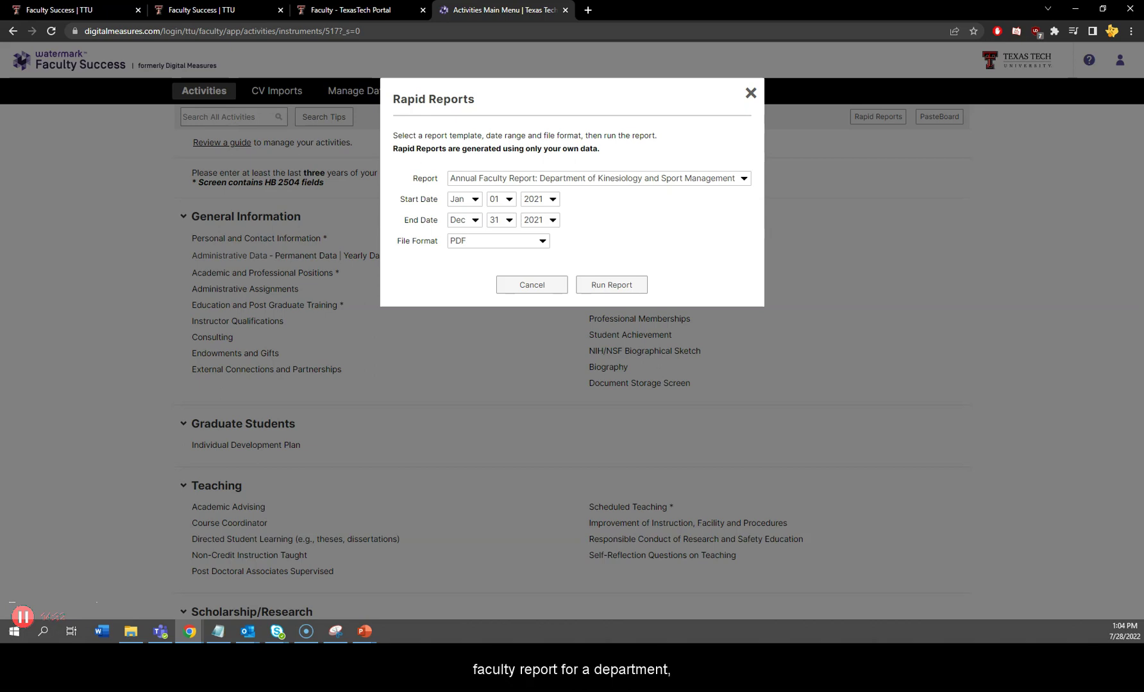
{"action": "left_click", "coordinate": [596, 178]}
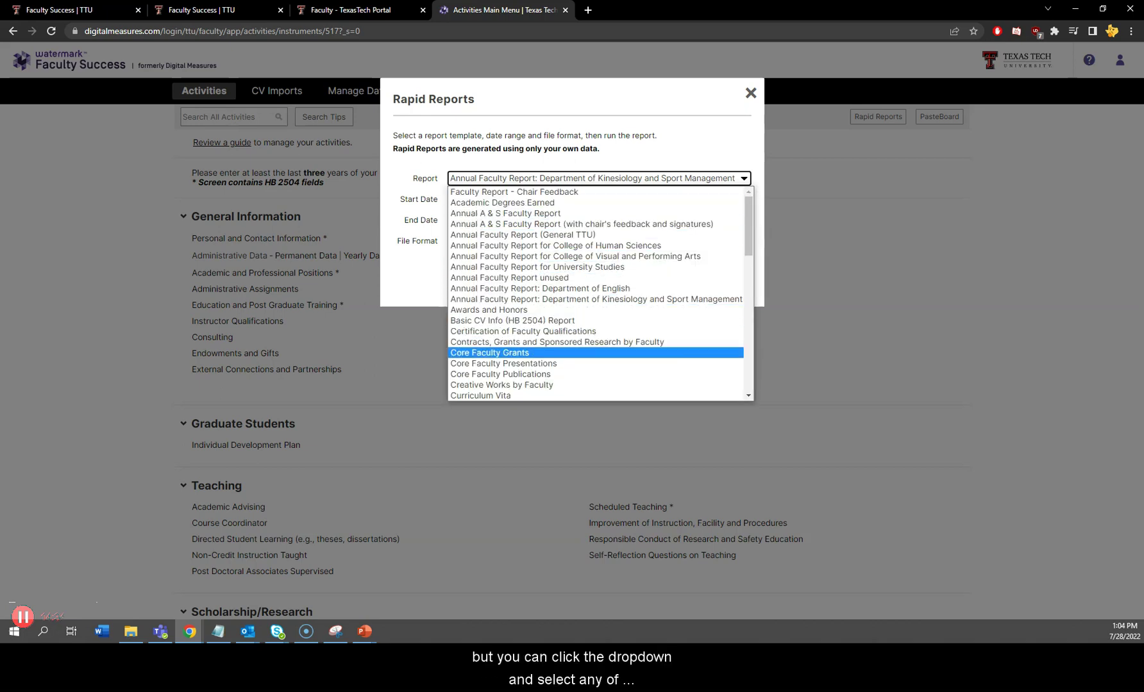
{"action": "scroll", "coordinate": [600, 293], "scroll_direction": "down", "scroll_amount": 6}
{"action": "scroll", "coordinate": [600, 294], "scroll_direction": "down", "scroll_amount": 3}
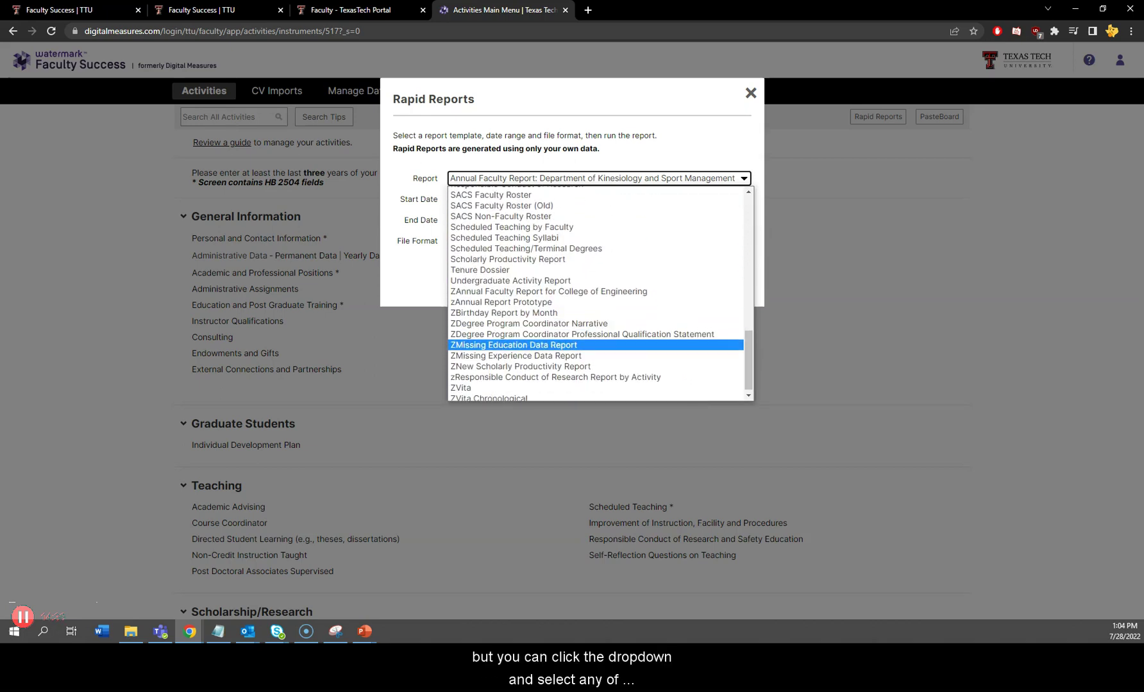
{"action": "scroll", "coordinate": [599, 294], "scroll_direction": "up", "scroll_amount": 9}
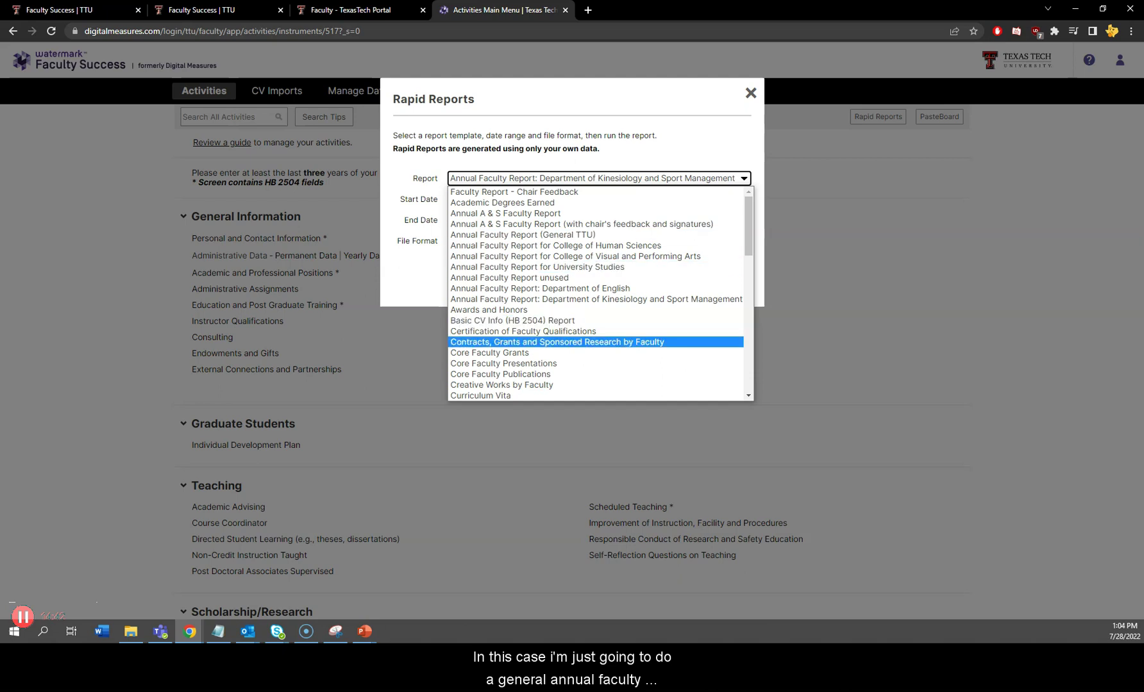
{"action": "left_click", "coordinate": [522, 234]}
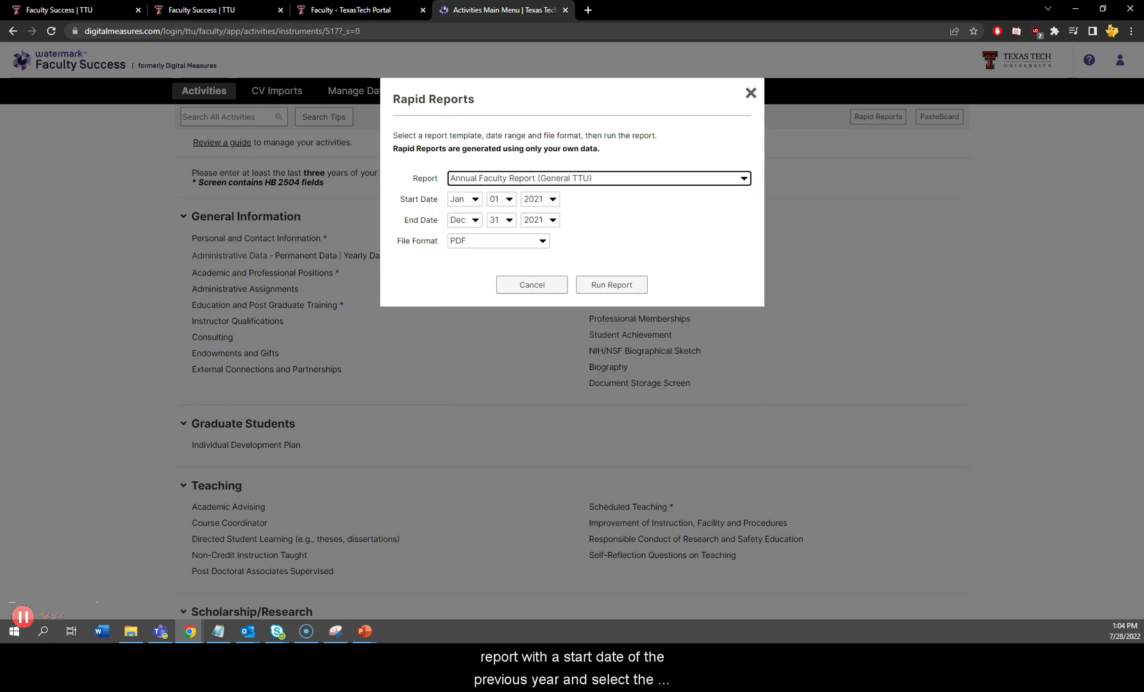
- Keep PDF output and the Jan 01–Dec 31 2021 dates, and run the report
{"action": "left_click", "coordinate": [498, 240]}
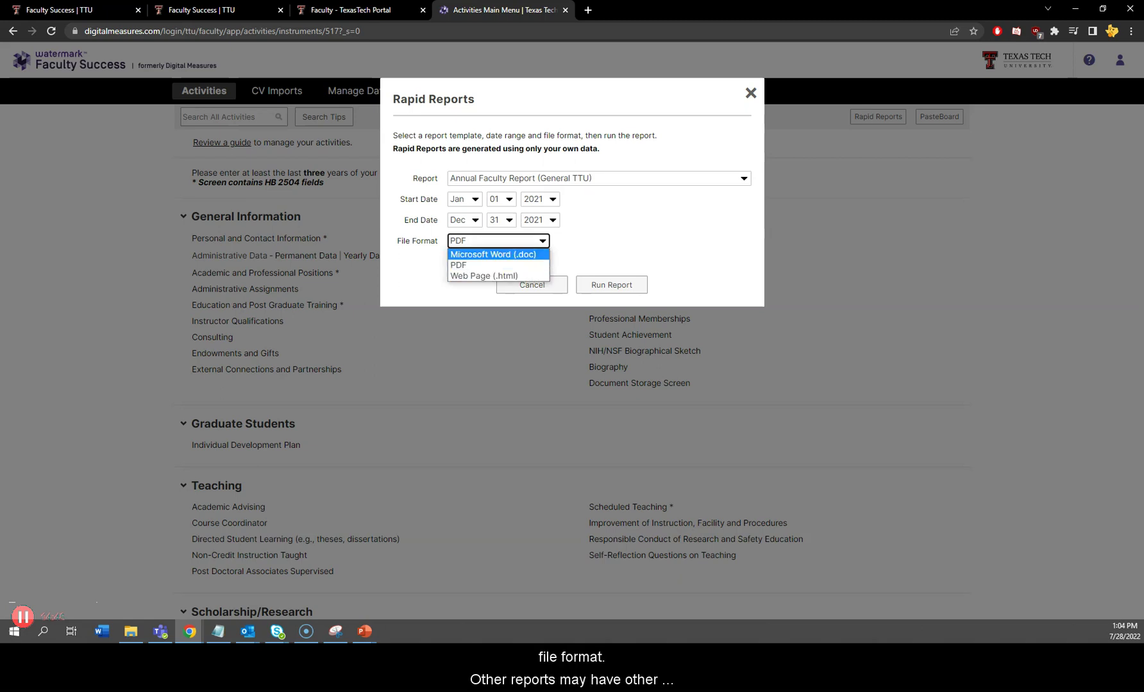
{"action": "key", "text": "Escape"}
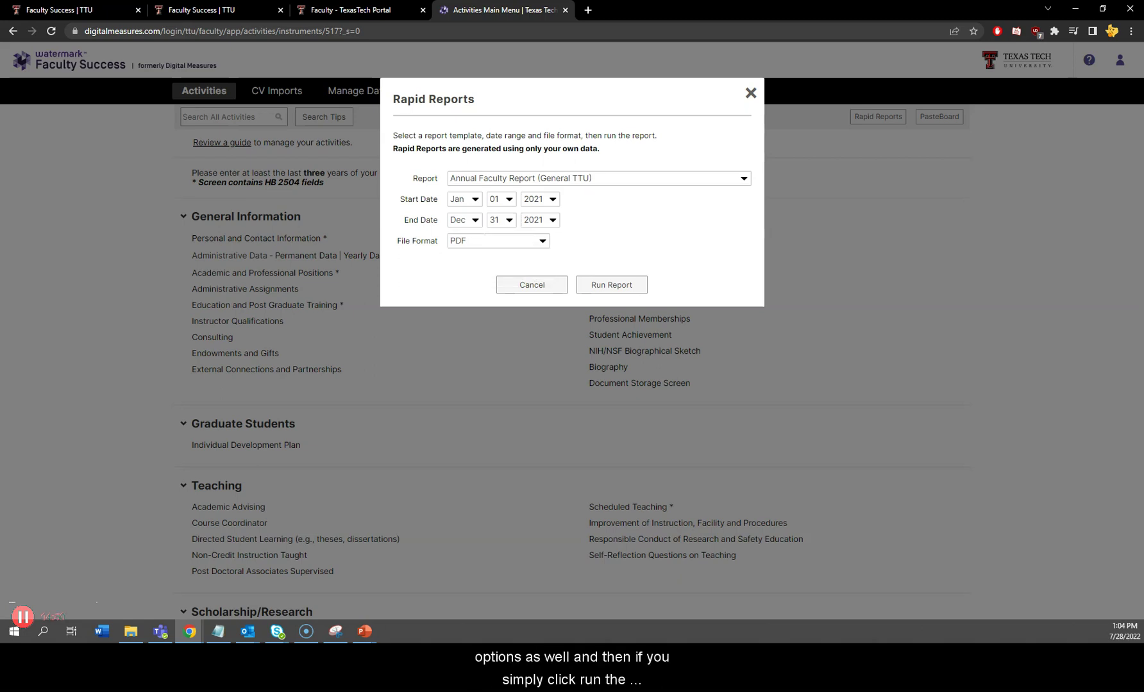
{"action": "left_click", "coordinate": [611, 285]}
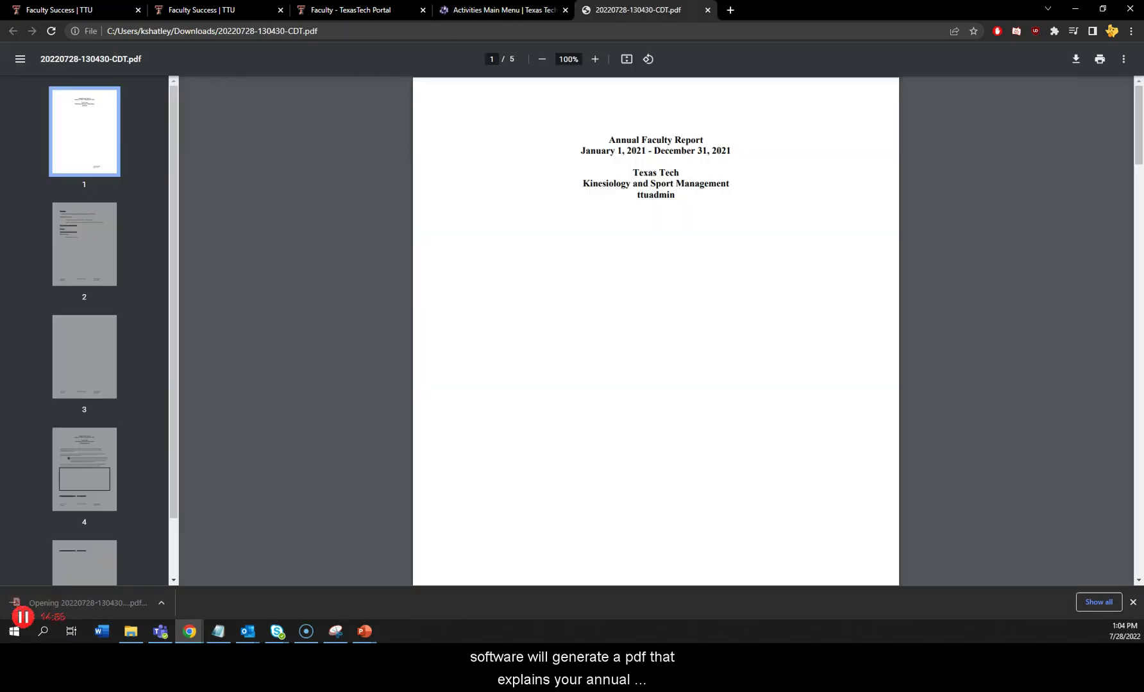
- View report pages 2 and 3, return to page 1, then go back to the Faculty Success tab
{"action": "key", "text": "Right"}
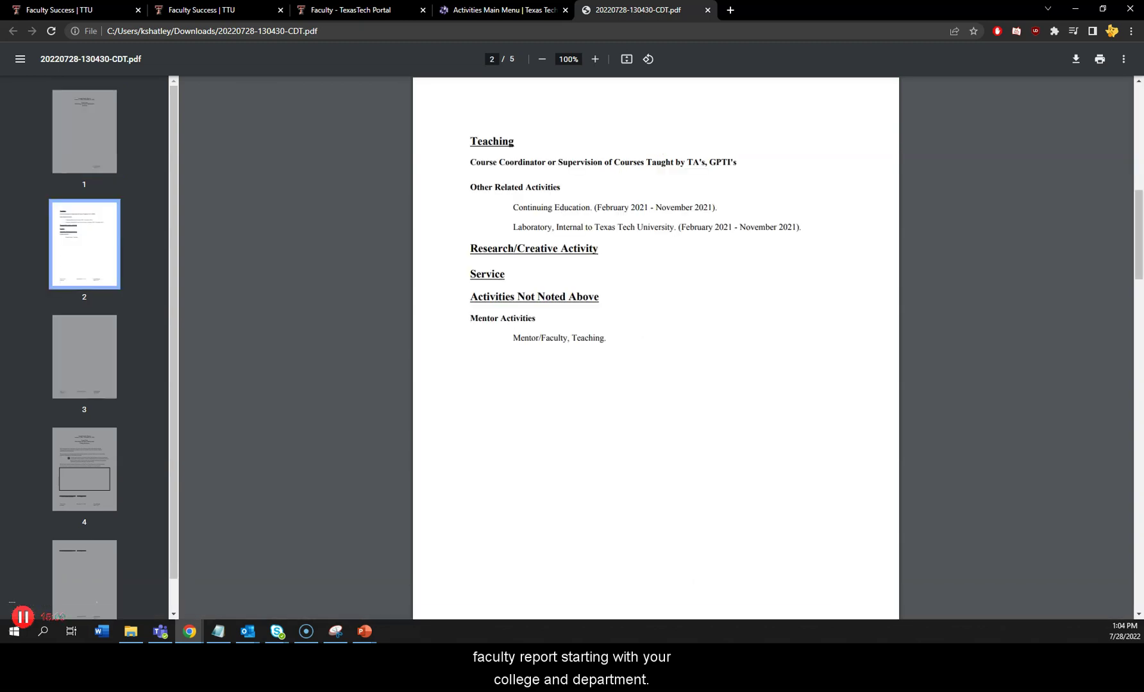
{"action": "key", "text": "Right"}
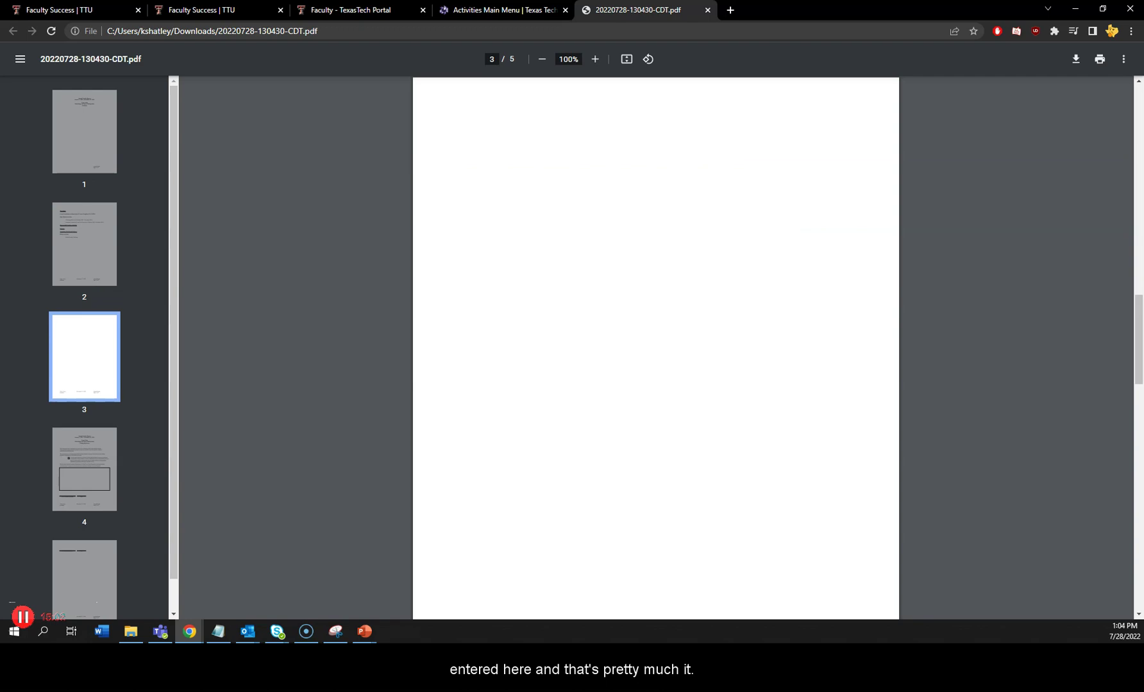
{"action": "key", "text": "Home"}
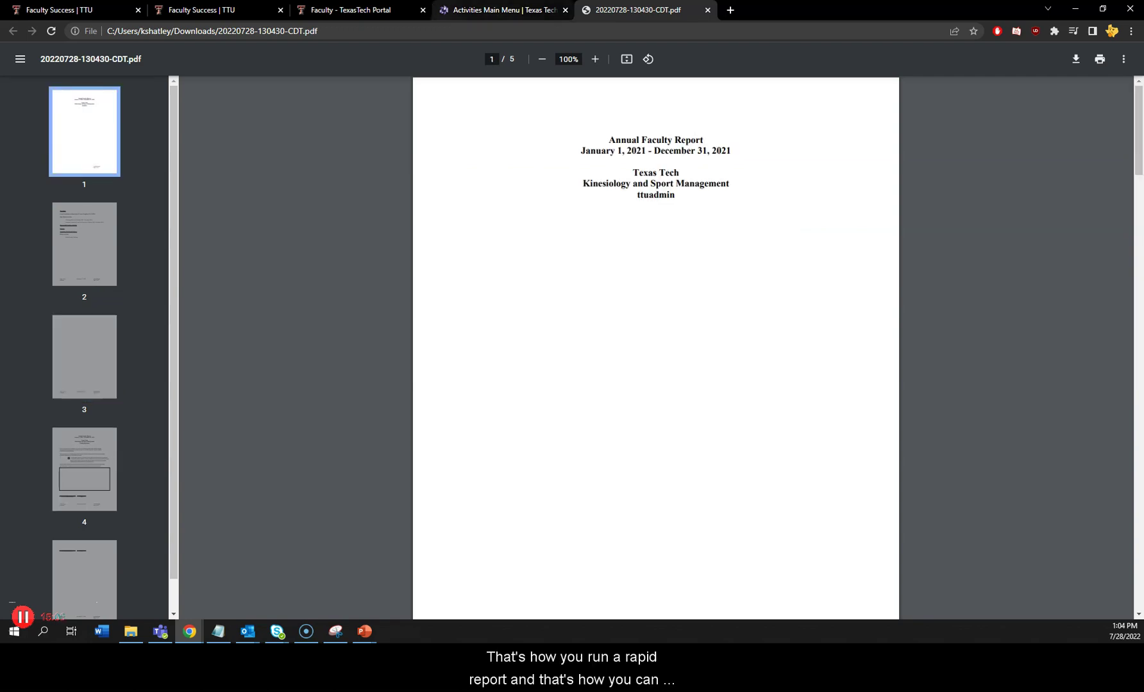
{"action": "left_click", "coordinate": [500, 10]}
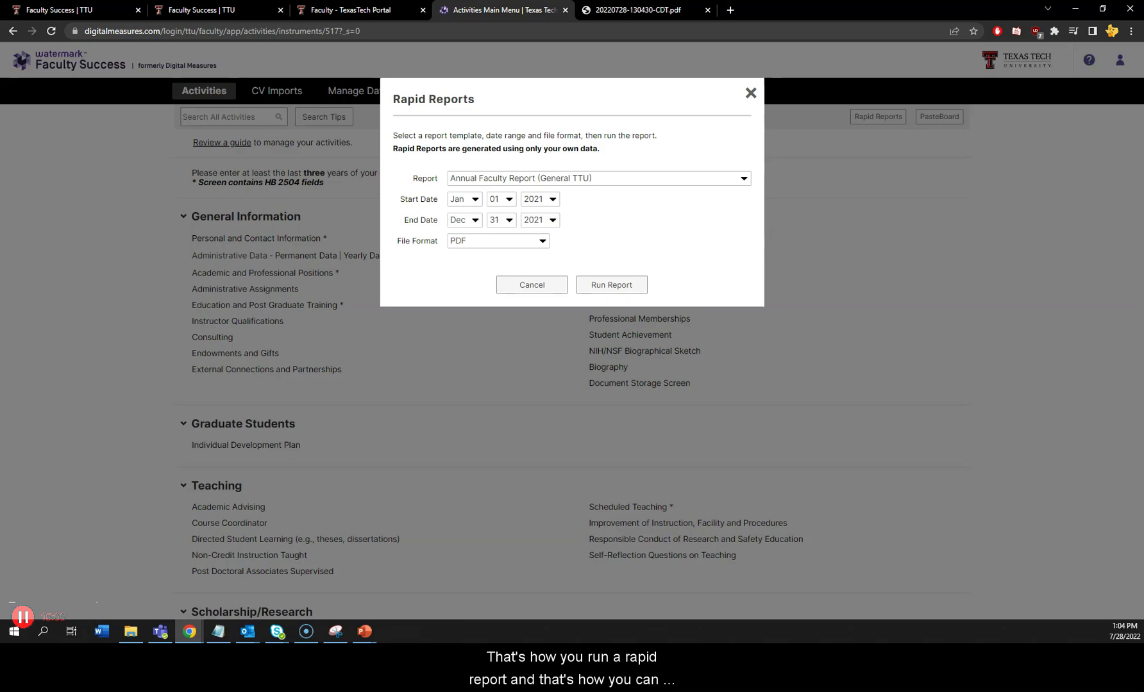
- Close the Rapid Reports dialog with Escape
{"action": "key", "text": "Escape"}
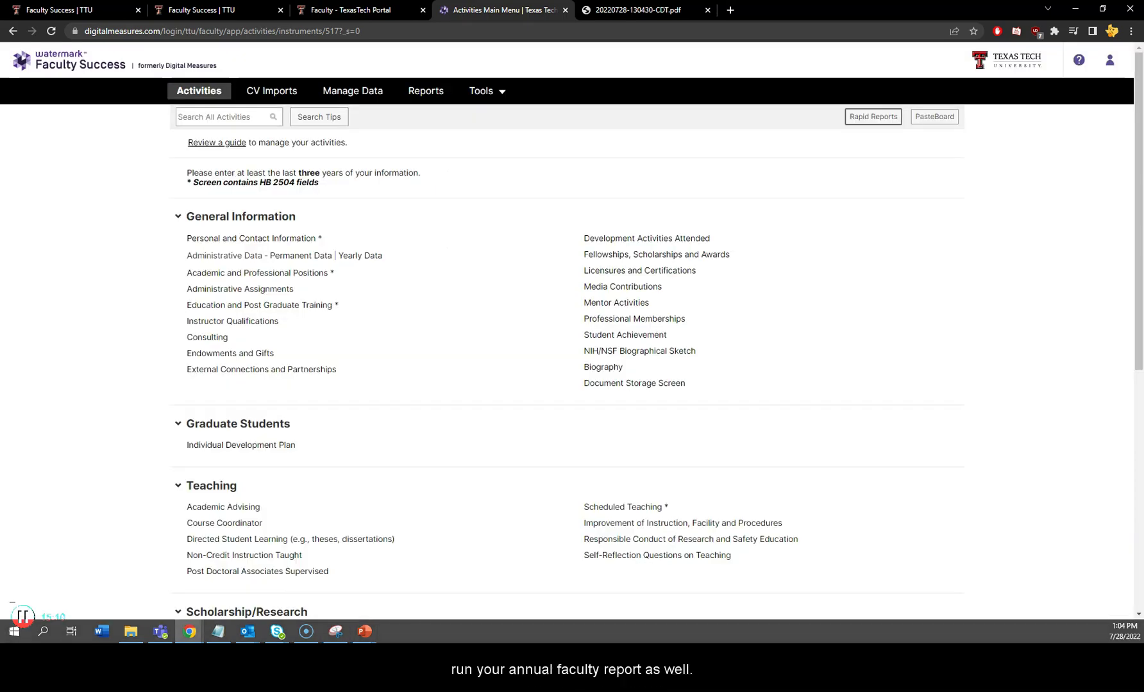